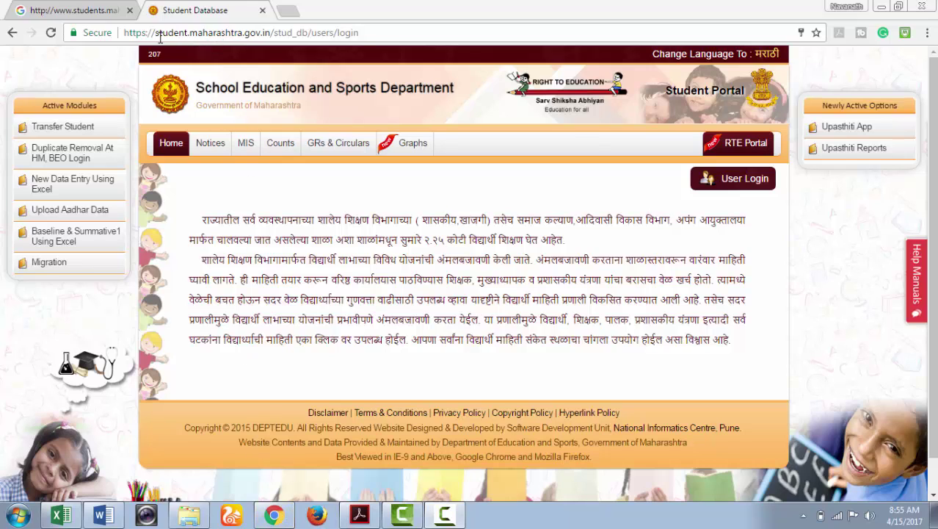
pyautogui.click(367, 32)
pyautogui.doubleClick(363, 32)
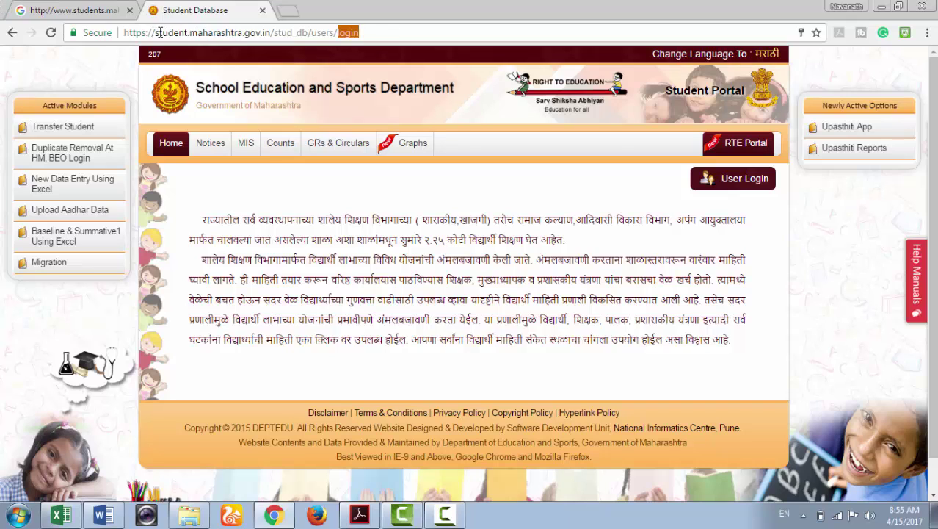
pyautogui.moveTo(159, 32); pyautogui.dragTo(273, 40)
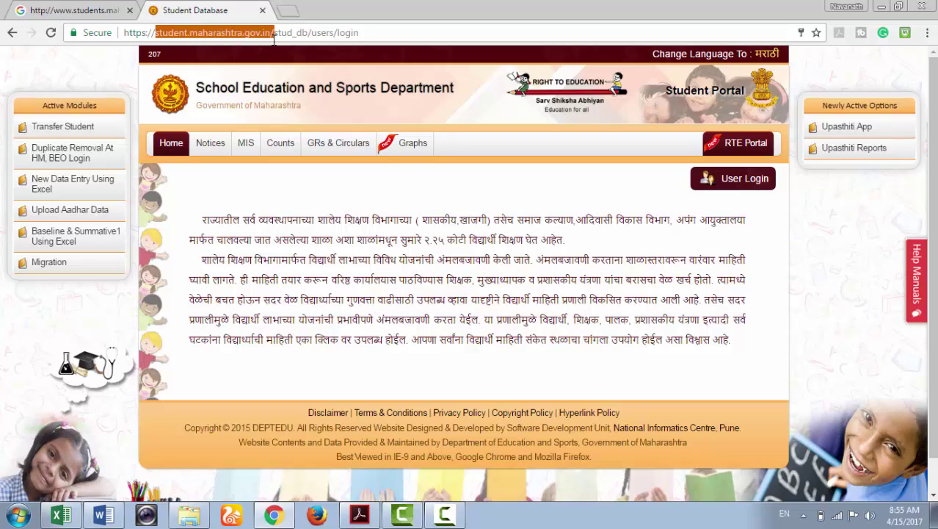
pyautogui.moveTo(371, 36); pyautogui.dragTo(278, 35)
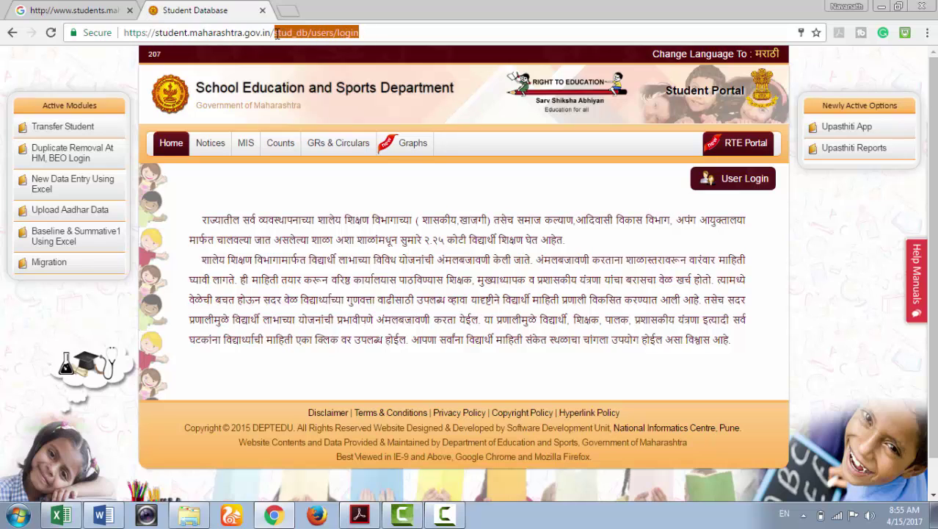
pyautogui.click(367, 32)
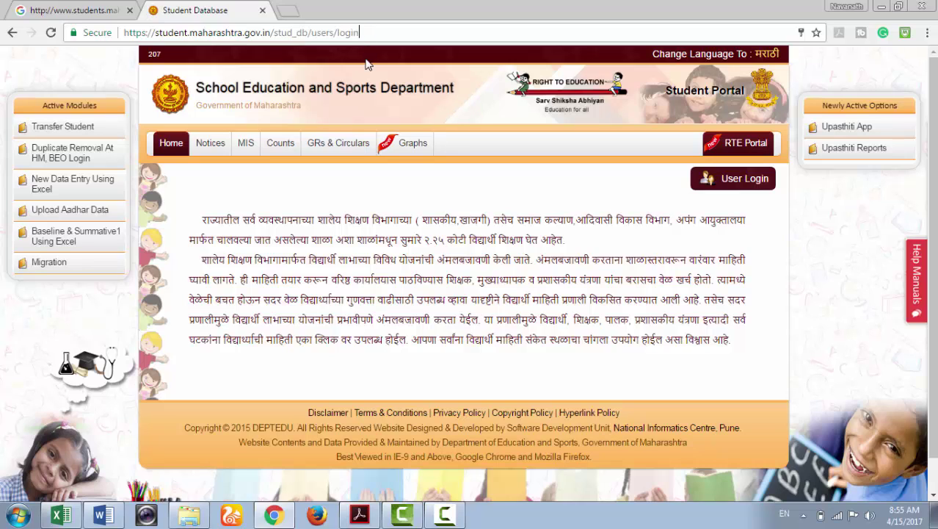
pyautogui.click(95, 11)
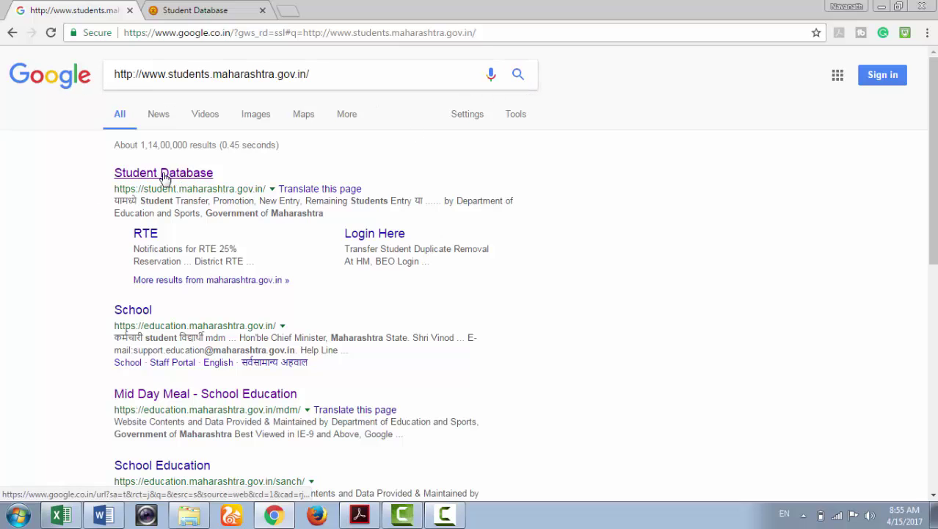
pyautogui.click(207, 10)
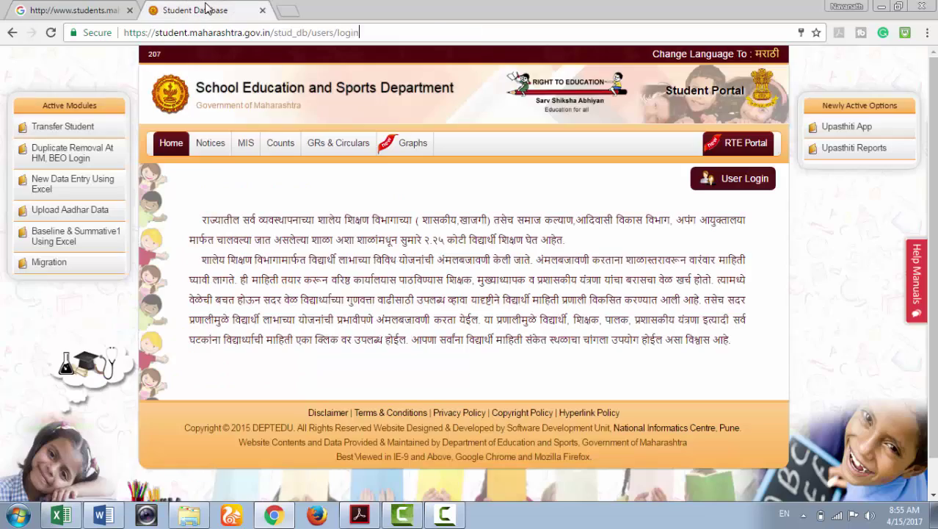
# - Open the user login form and enter the school's user ID together with its saved password
pyautogui.click(729, 182)
pyautogui.click(484, 224)
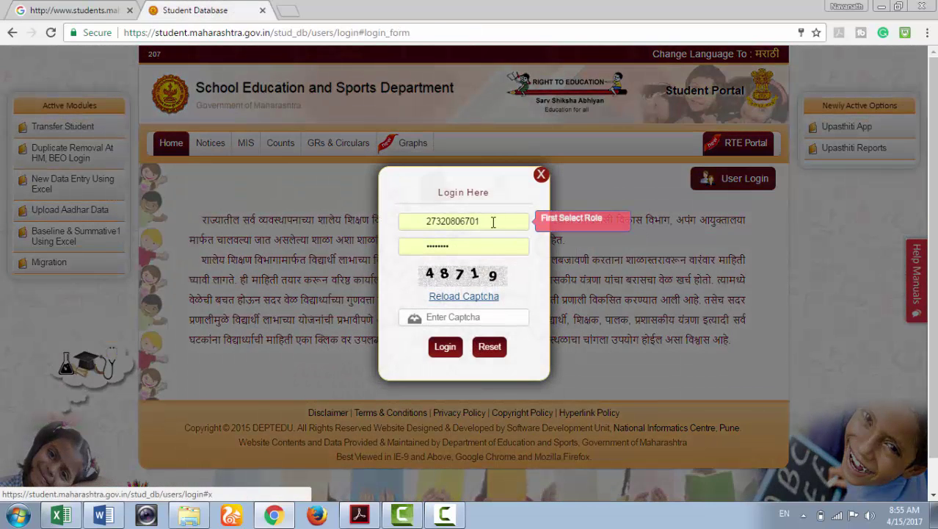
pyautogui.click(494, 224)
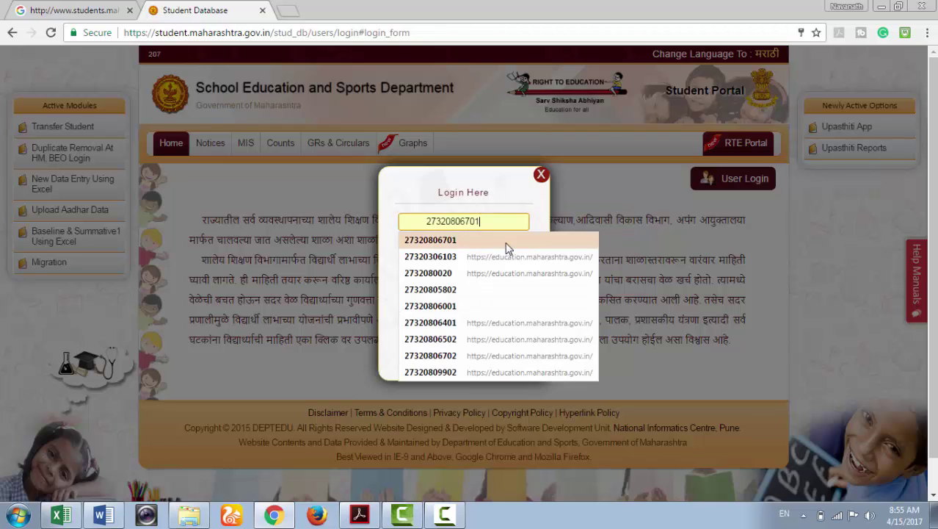
pyautogui.write('27320806')
pyautogui.press('BackSpace')
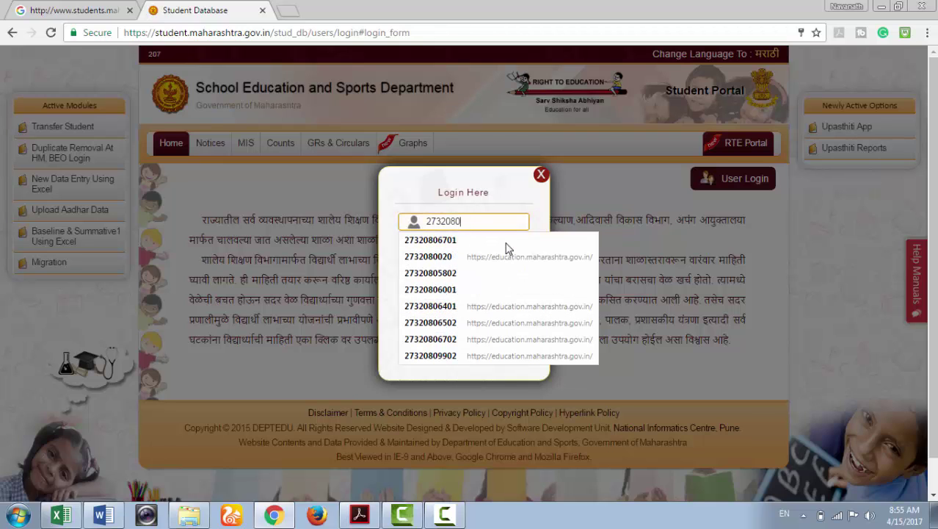
pyautogui.write('5802')
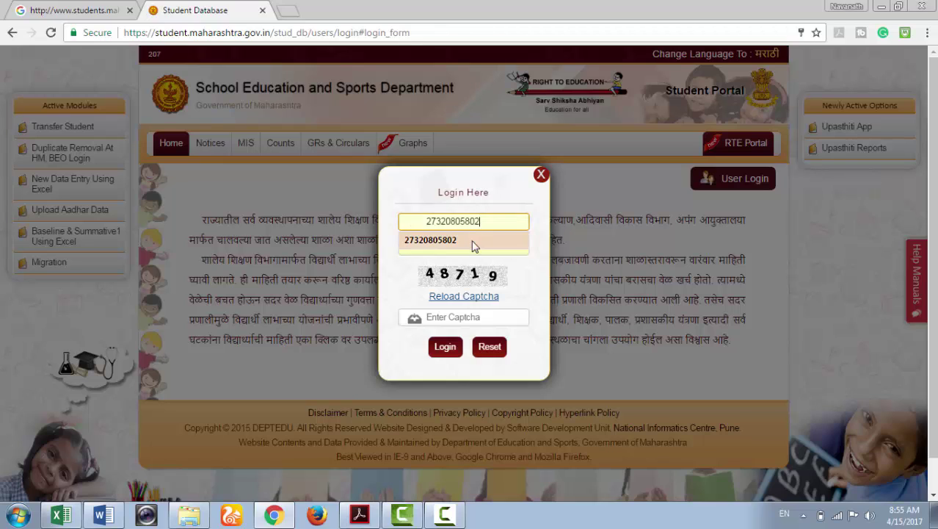
pyautogui.click(483, 245)
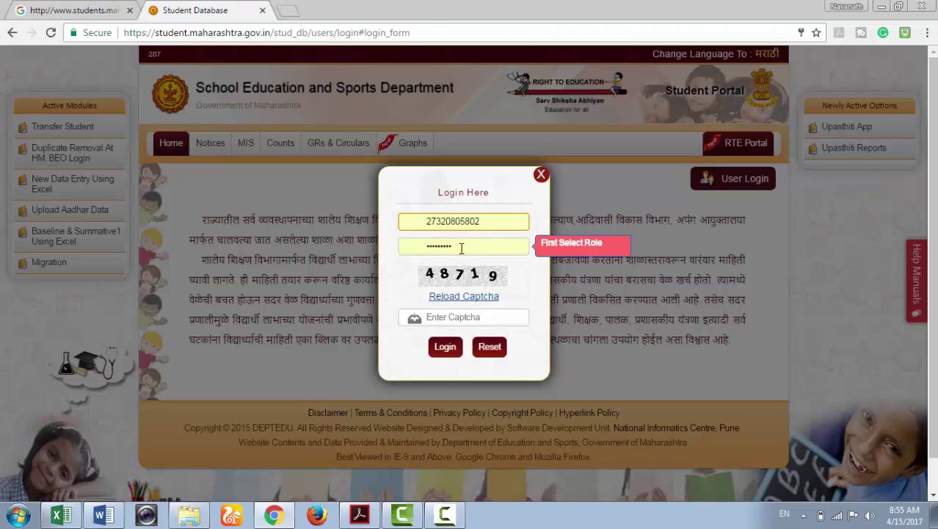
# - Reload the captcha, enter the new captcha code and log in to the portal
pyautogui.click(471, 301)
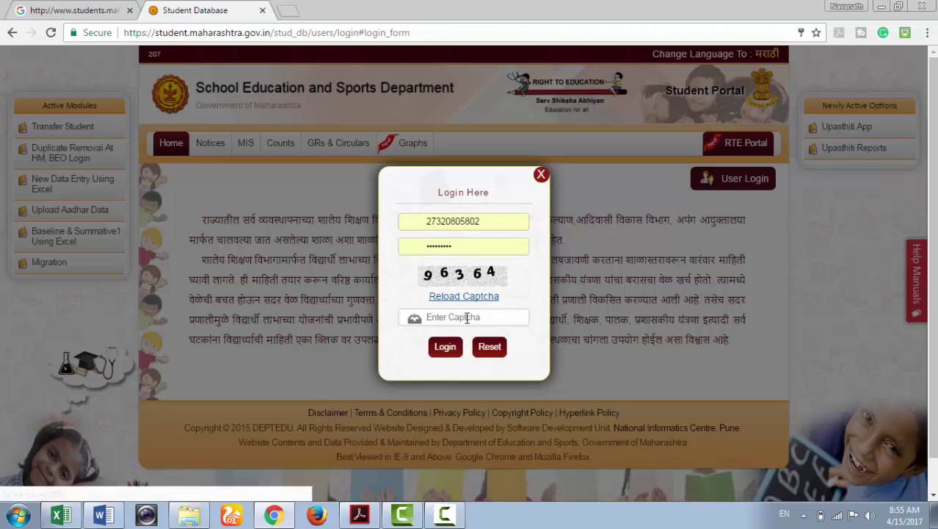
pyautogui.click(467, 317)
pyautogui.write('96364')
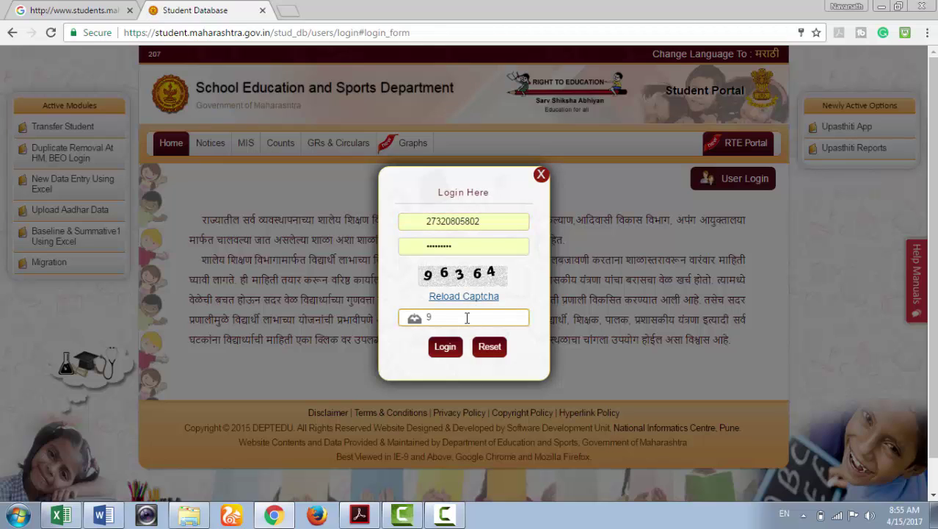
pyautogui.click(446, 348)
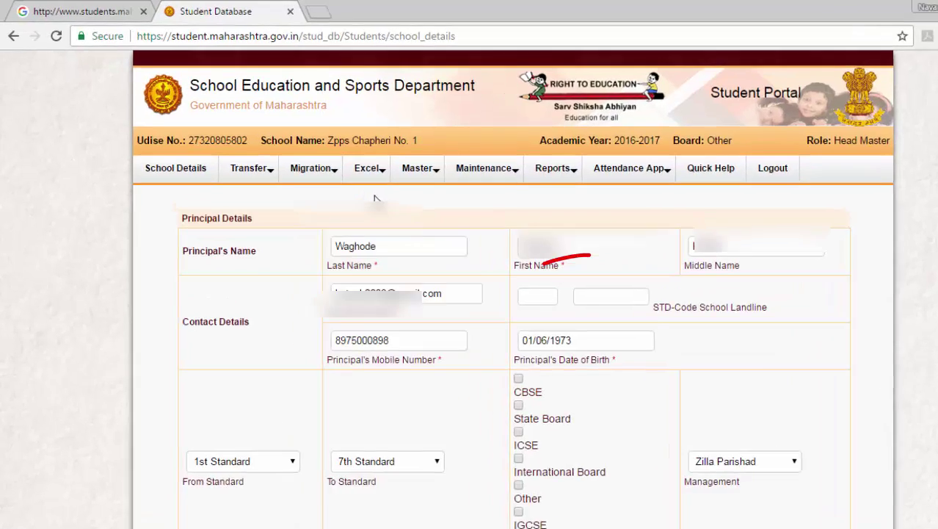
# - Download the Summative 2 Excel marks sheet for 1st Standard, Division 1, sorted by gender
pyautogui.click(335, 153)
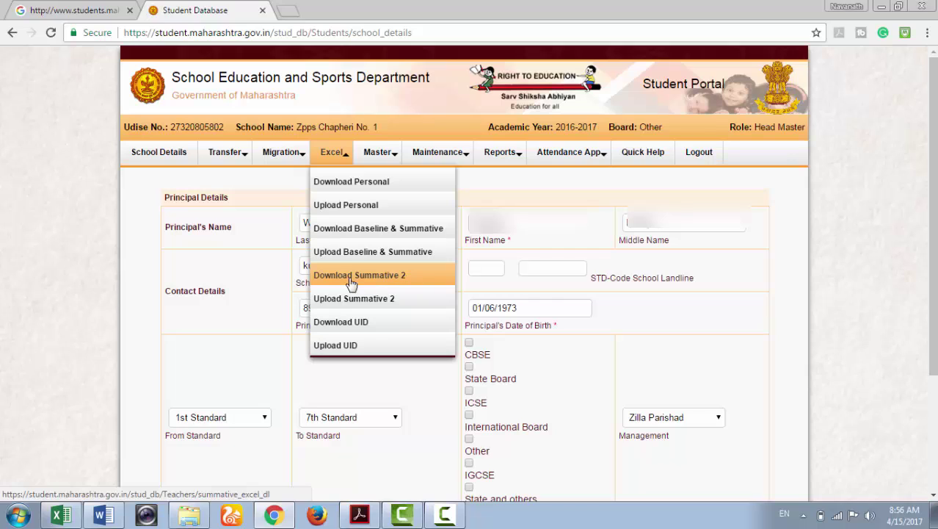
pyautogui.click(411, 281)
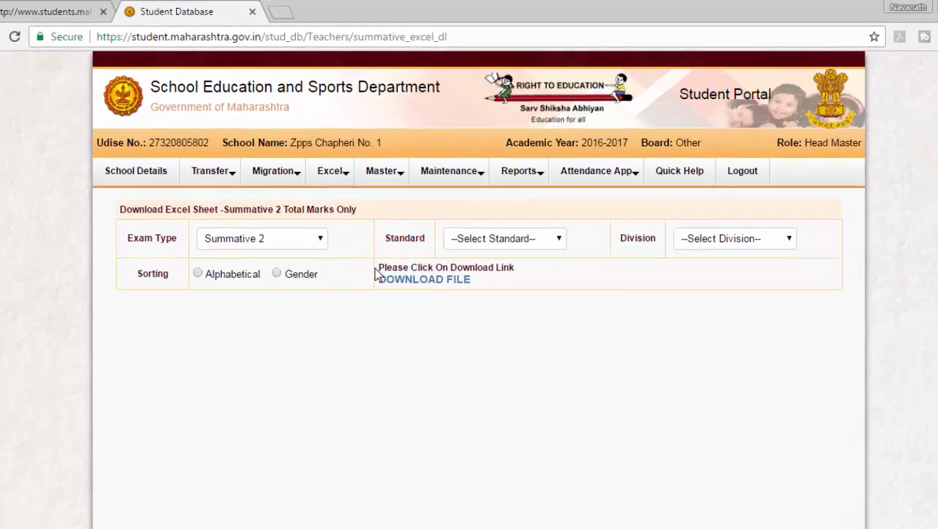
pyautogui.click(523, 265)
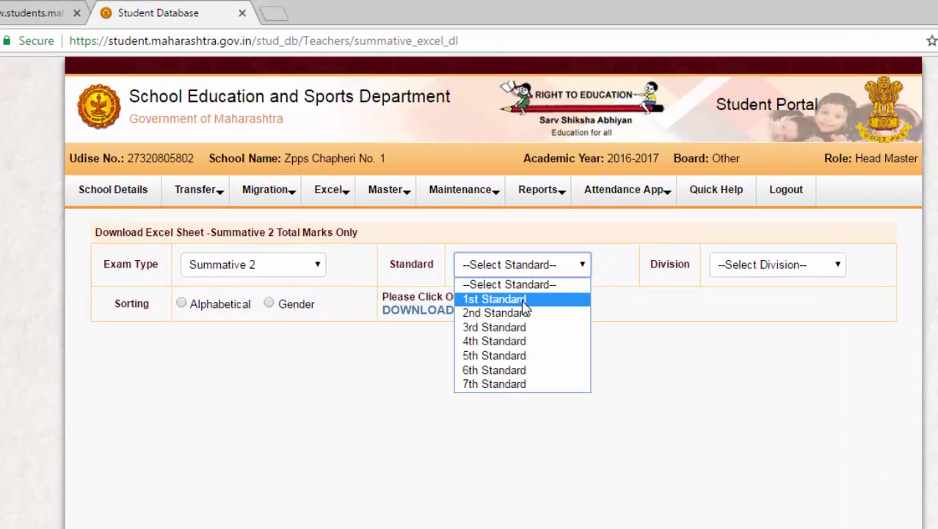
pyautogui.click(522, 302)
pyautogui.click(747, 271)
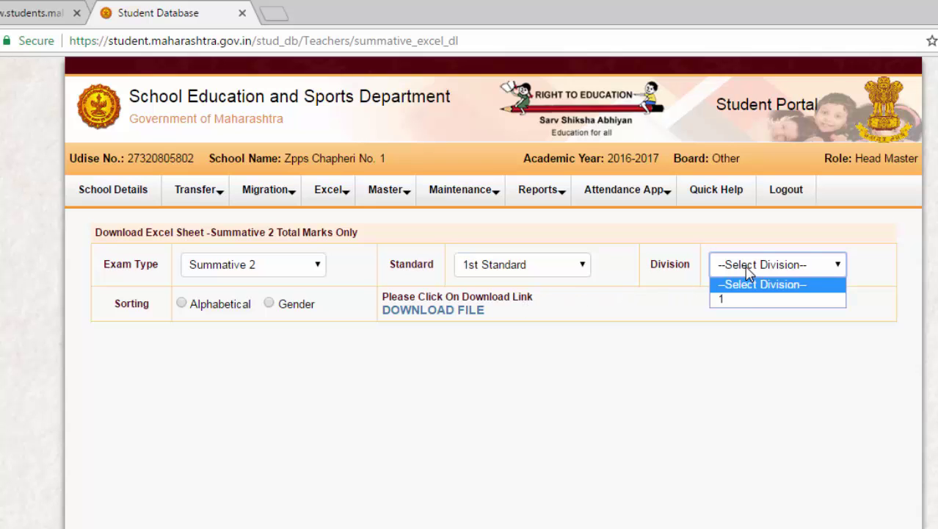
pyautogui.click(744, 303)
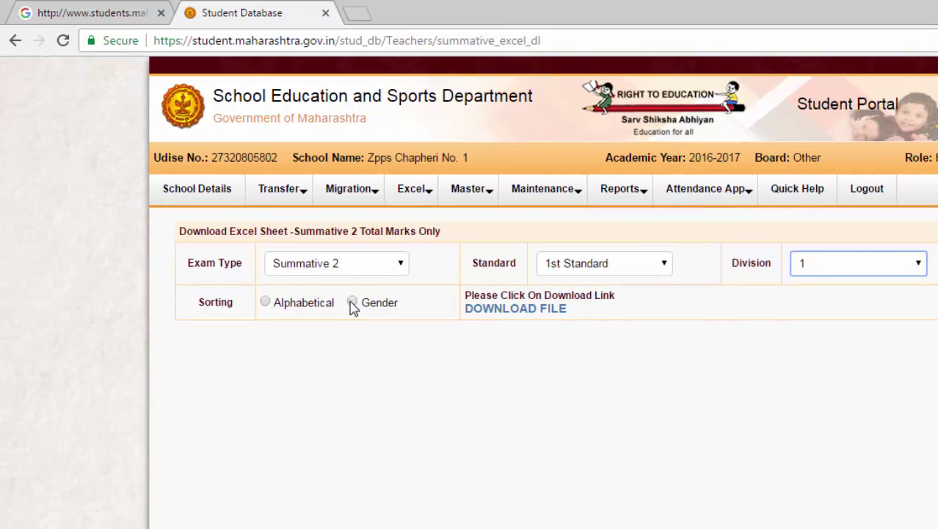
pyautogui.click(353, 303)
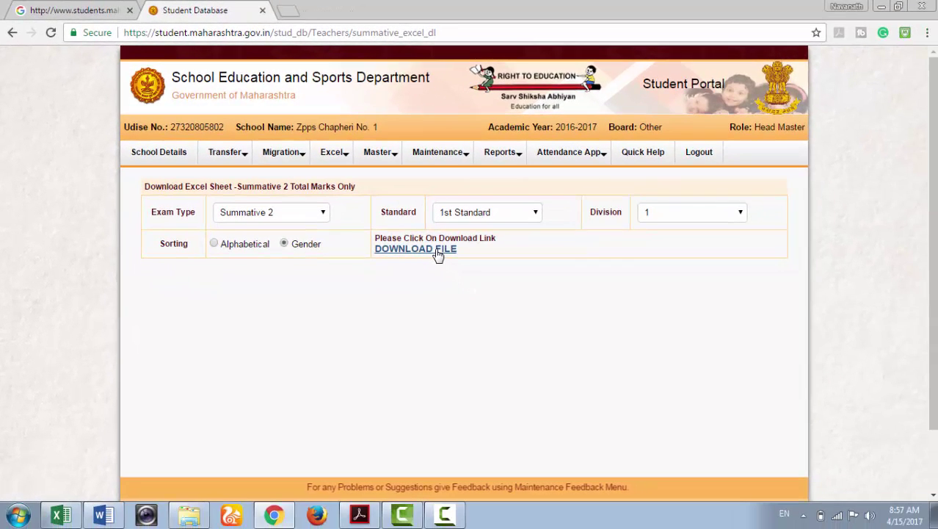
pyautogui.click(436, 249)
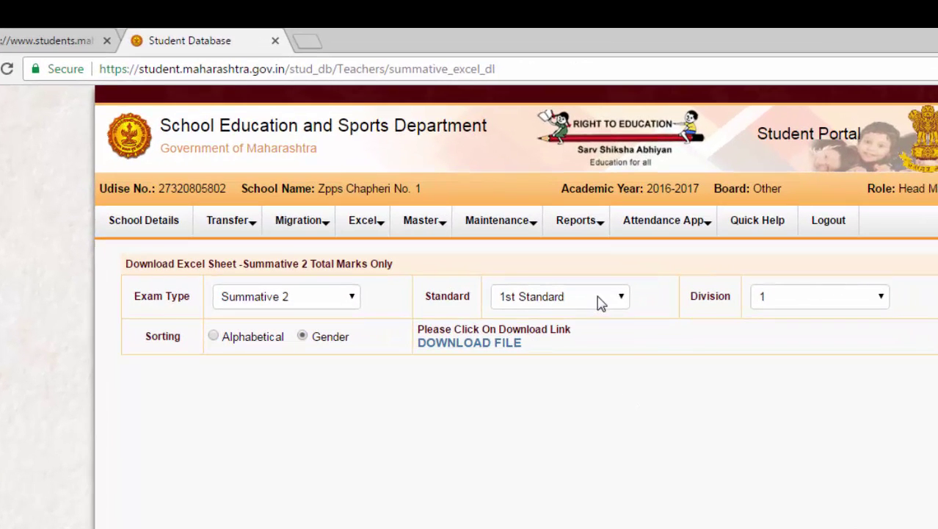
# - Download the Summative 2 Excel marks sheet for 3rd Standard, Division 1, sorted by gender
pyautogui.click(541, 235)
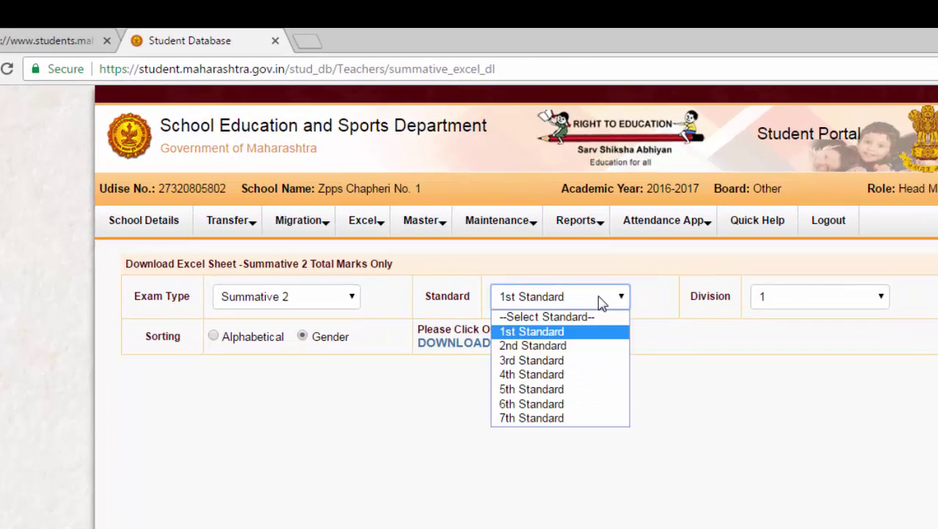
pyautogui.click(587, 361)
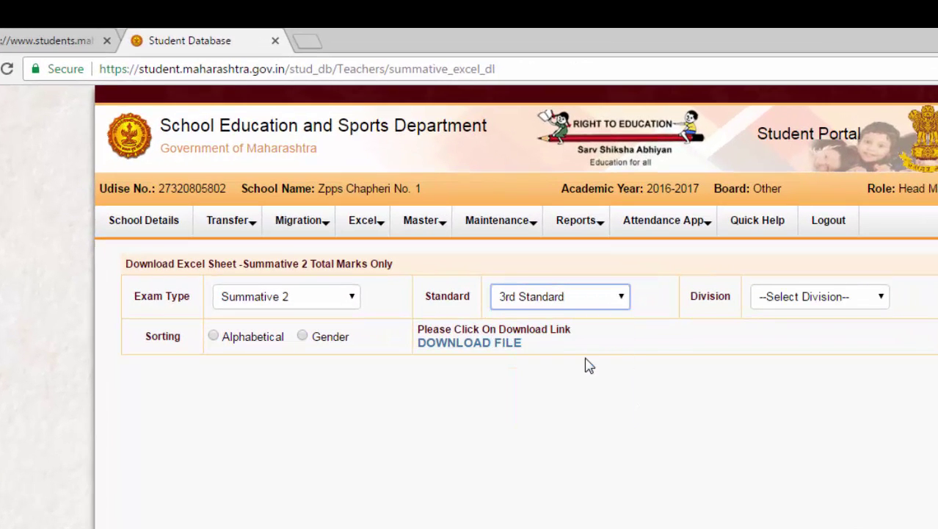
pyautogui.click(833, 301)
pyautogui.click(816, 332)
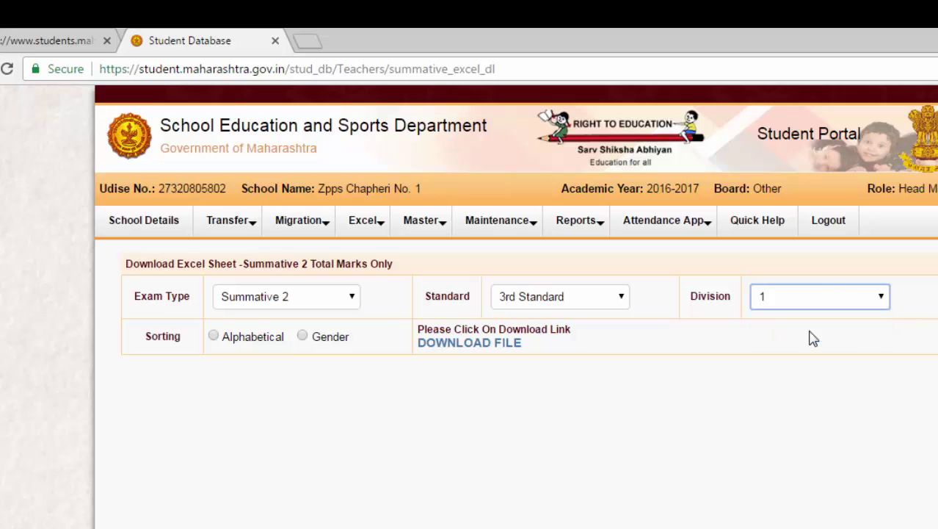
pyautogui.click(302, 336)
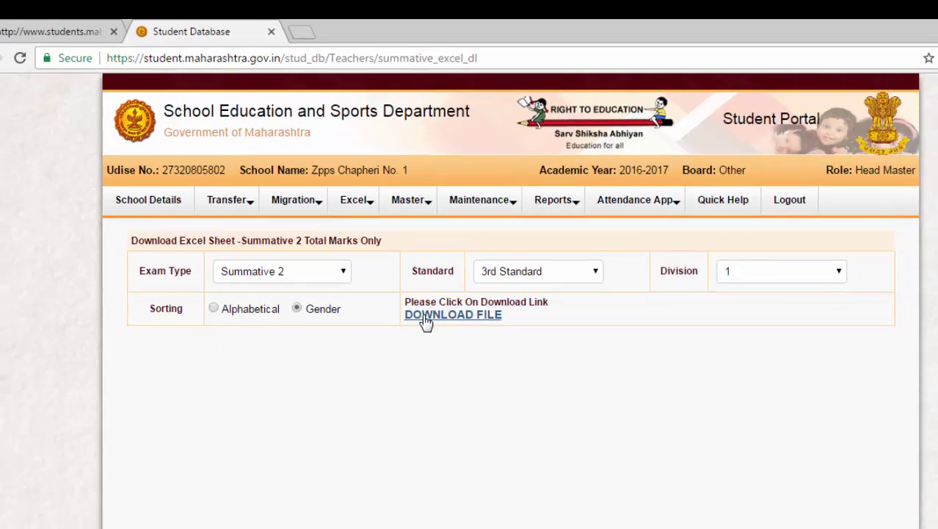
pyautogui.click(426, 315)
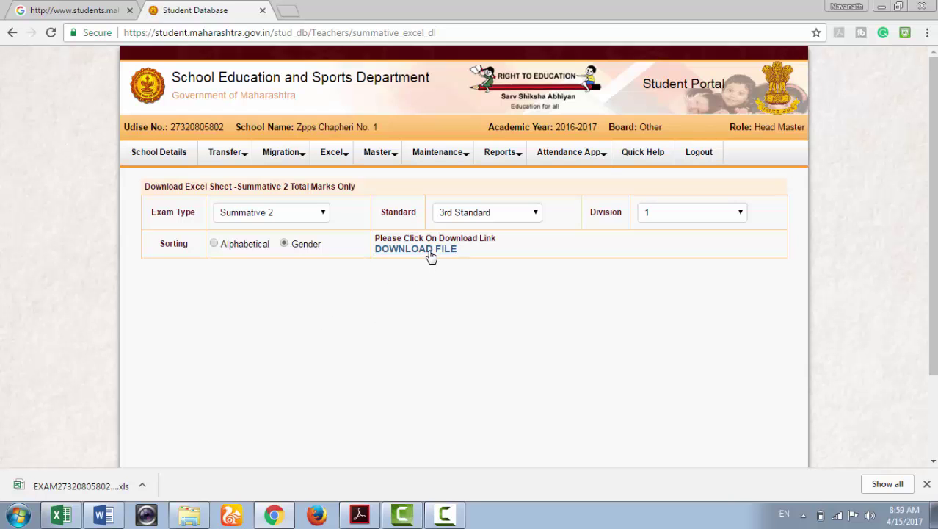
pyautogui.click(429, 253)
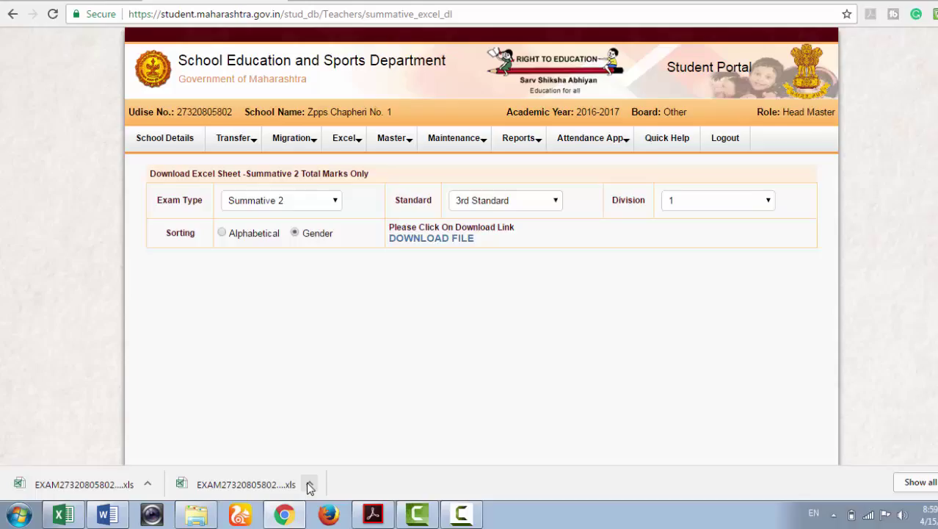
# - Open the second downloaded exam workbook in Excel despite the file format warning, and enable editing in the maximized window
pyautogui.click(309, 485)
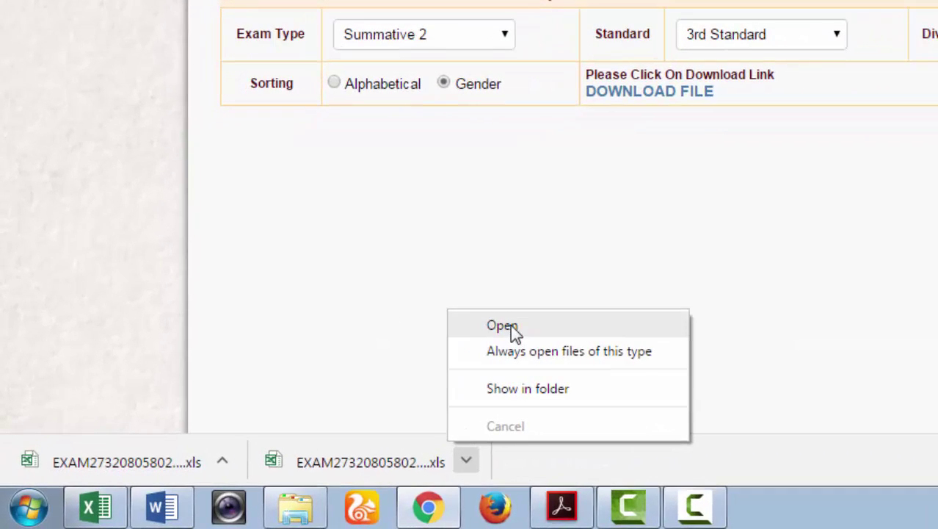
pyautogui.click(512, 325)
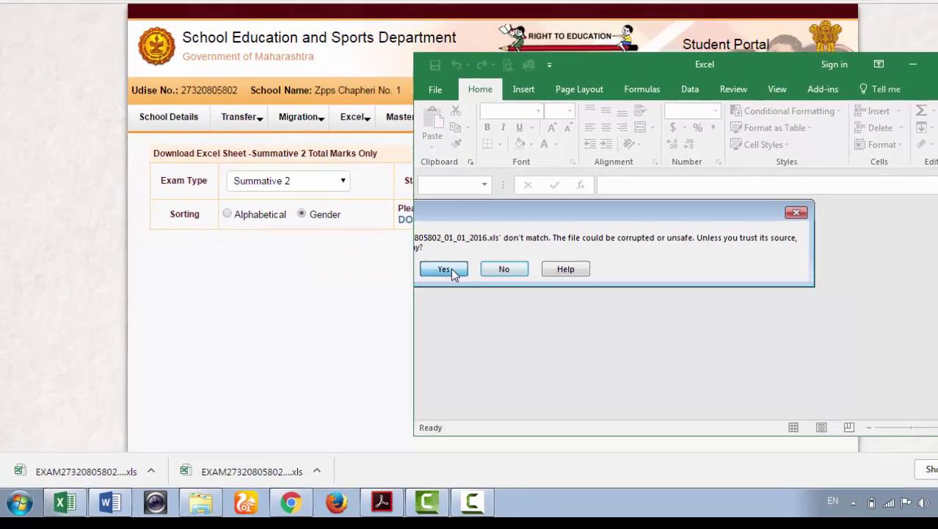
pyautogui.click(514, 209)
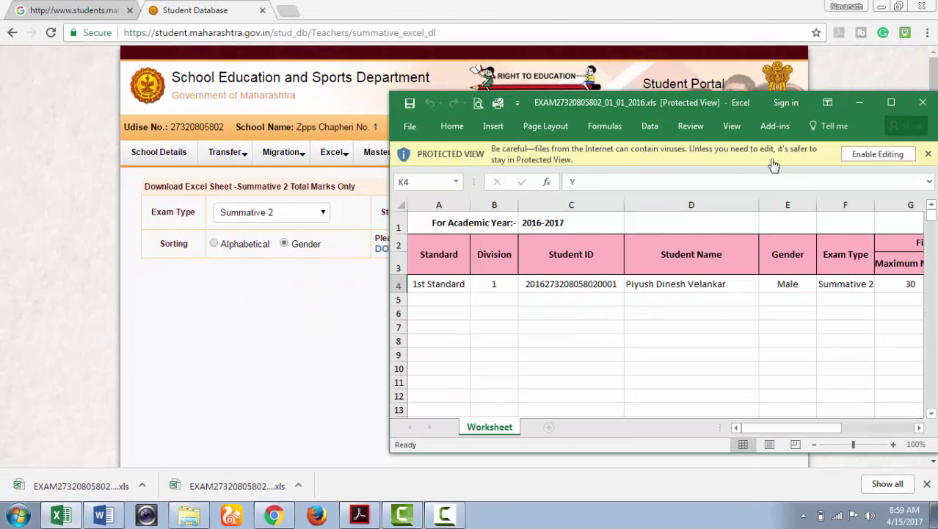
pyautogui.click(891, 103)
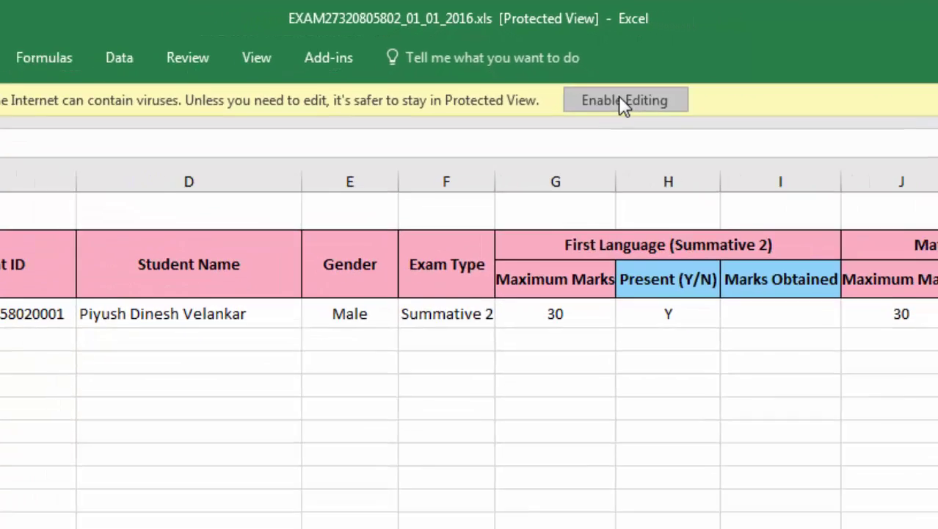
pyautogui.click(704, 157)
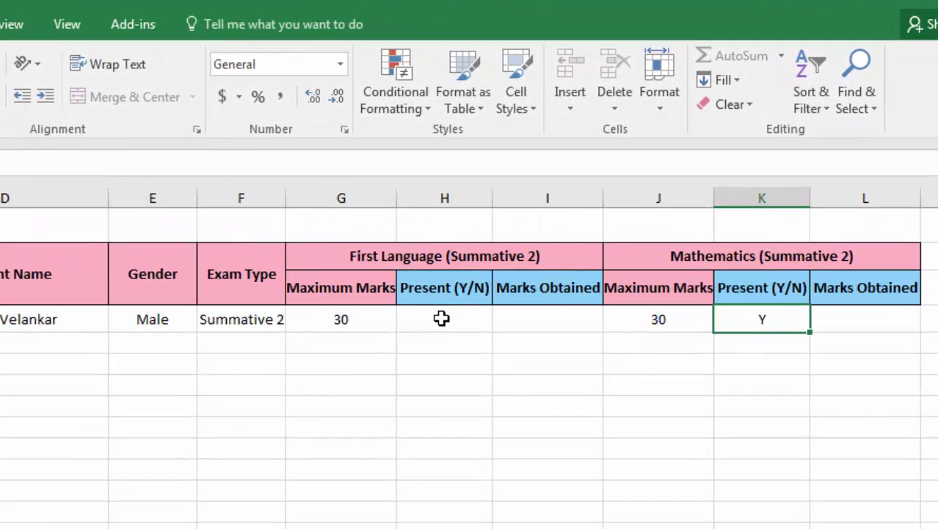
# - Mark the 1st Standard student as present (Y) for First Language in cell H4
pyautogui.click(467, 304)
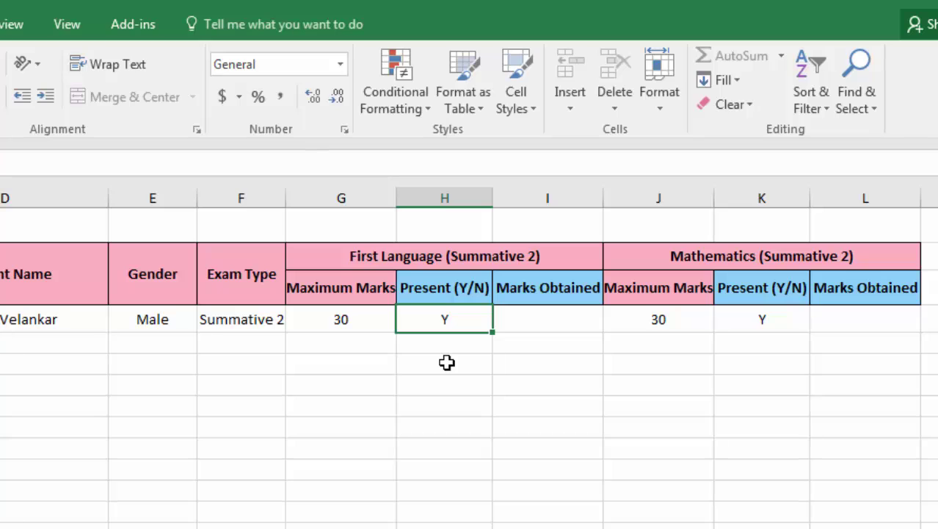
pyautogui.write('N')
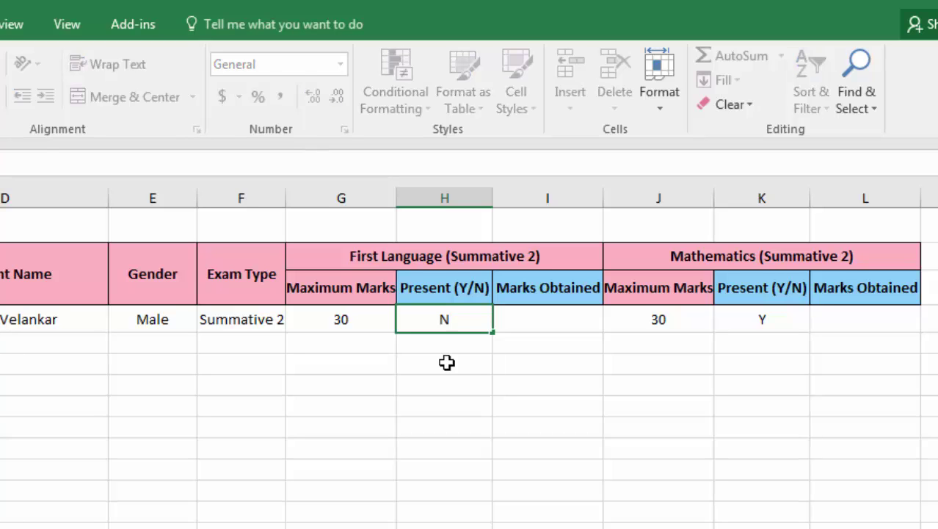
pyautogui.press('BackSpace')
pyautogui.write('Y')
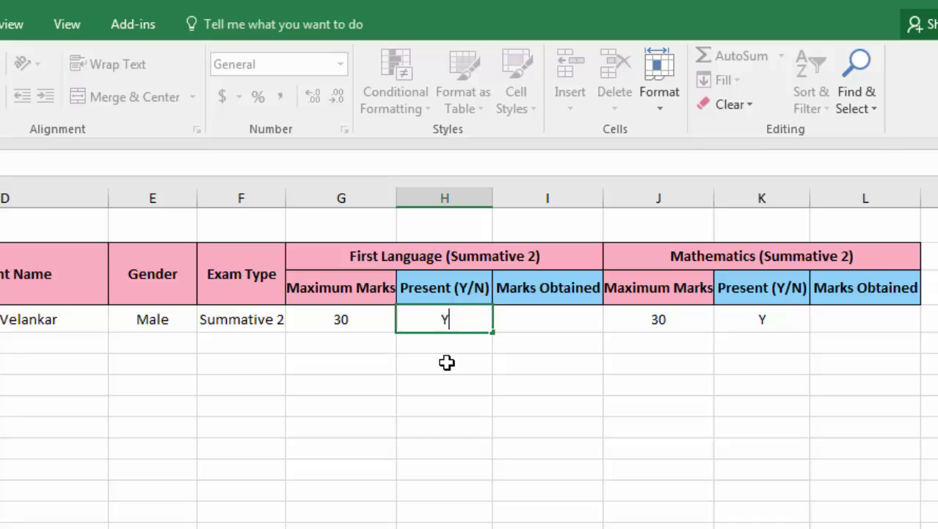
# - Enter the student's marks obtained as 29 for First Language and 30 for Mathematics
pyautogui.click(537, 319)
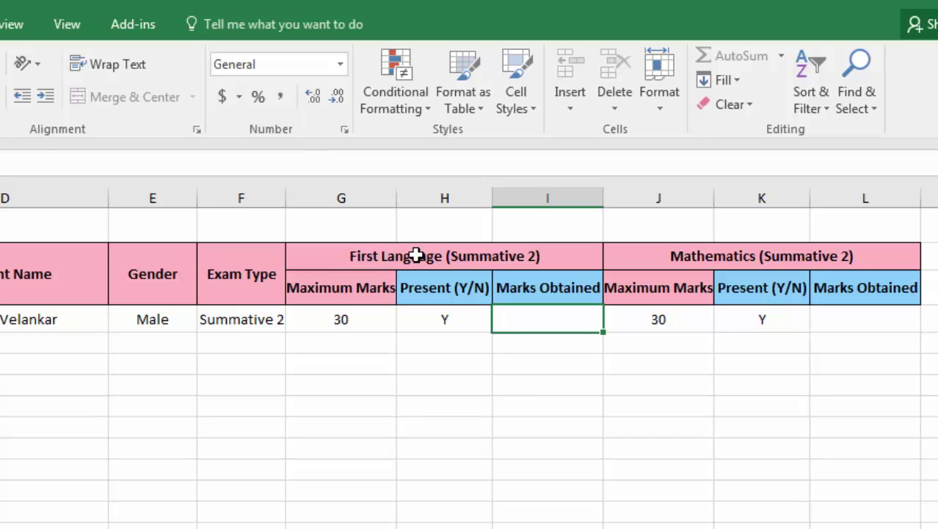
pyautogui.click(409, 258)
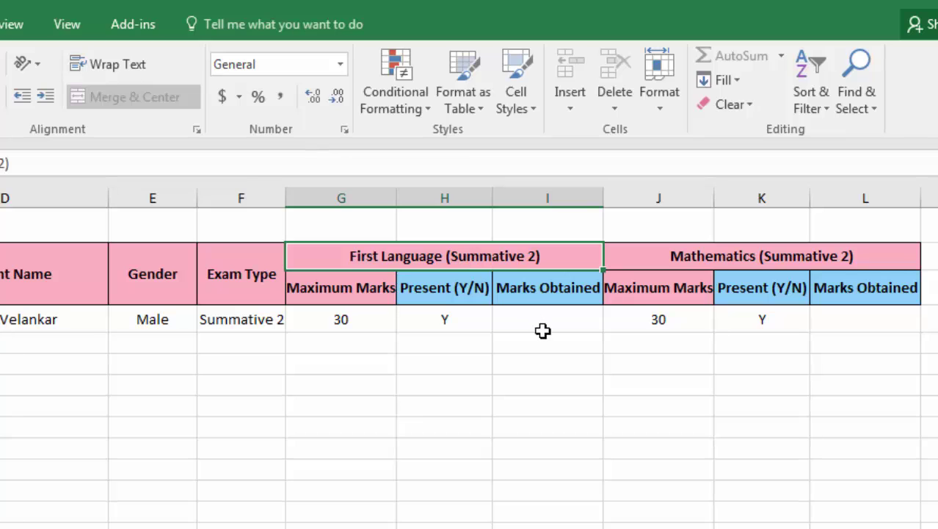
pyautogui.click(539, 318)
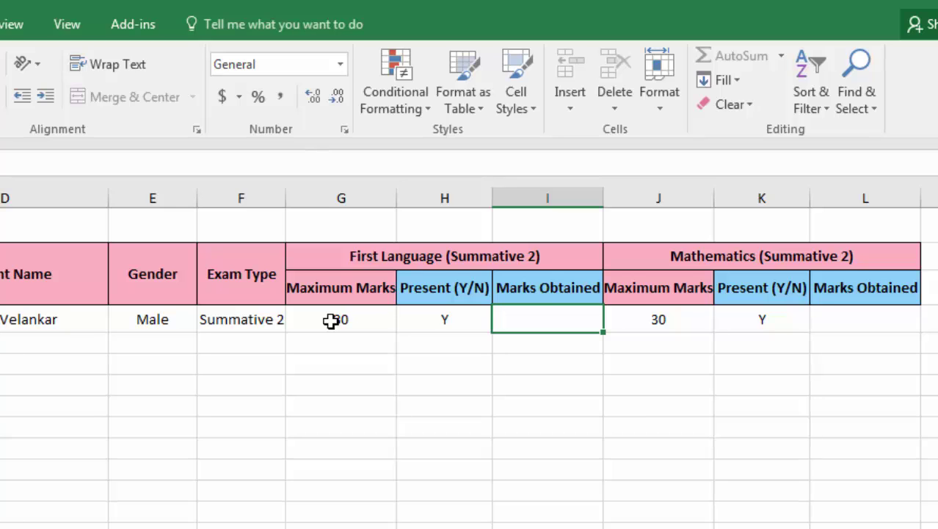
pyautogui.write('29')
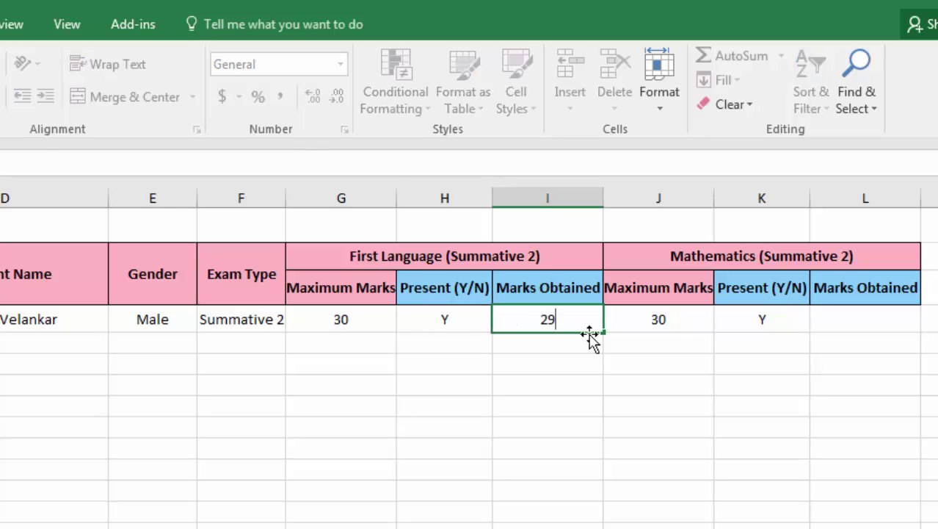
pyautogui.click(843, 321)
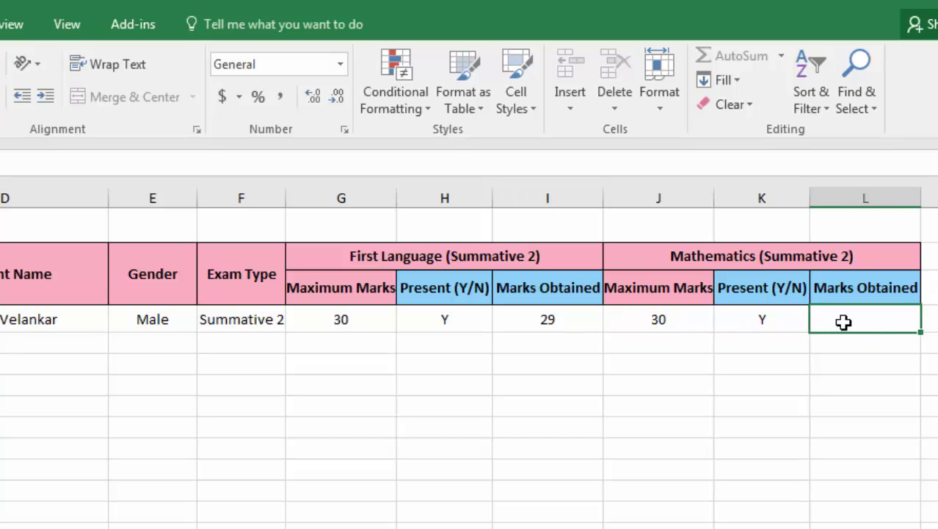
pyautogui.write('30')
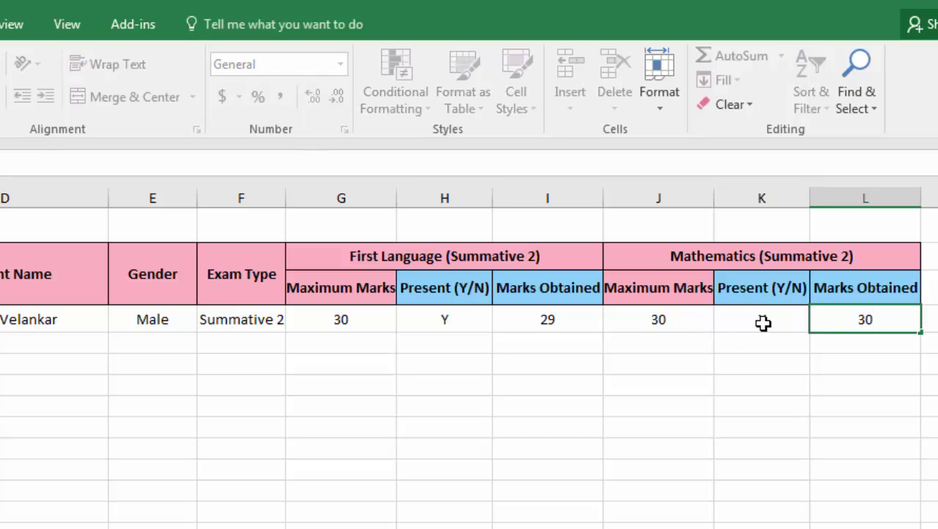
pyautogui.click(765, 323)
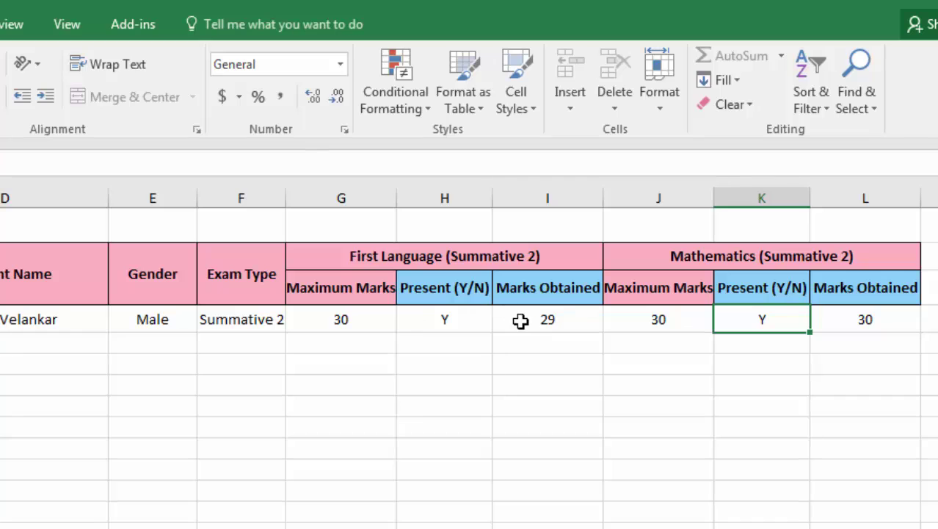
pyautogui.click(449, 318)
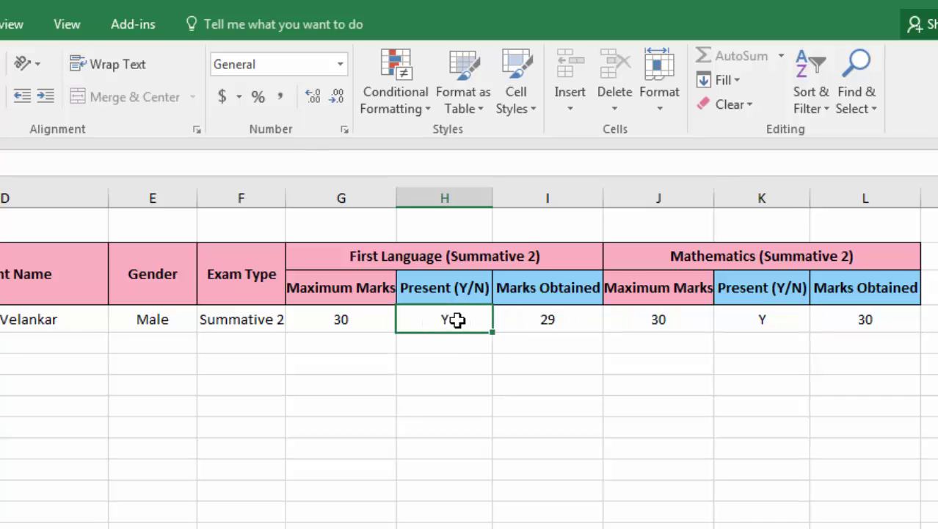
pyautogui.click(565, 320)
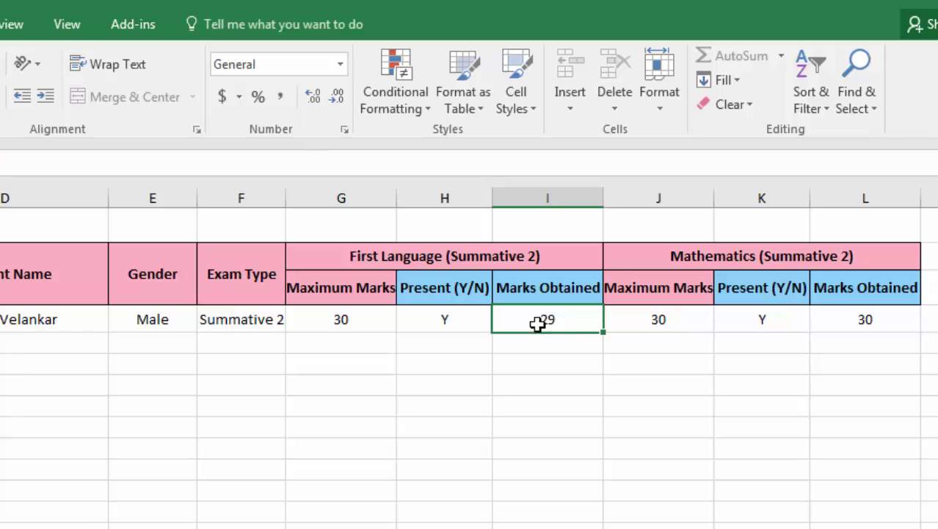
pyautogui.click(461, 324)
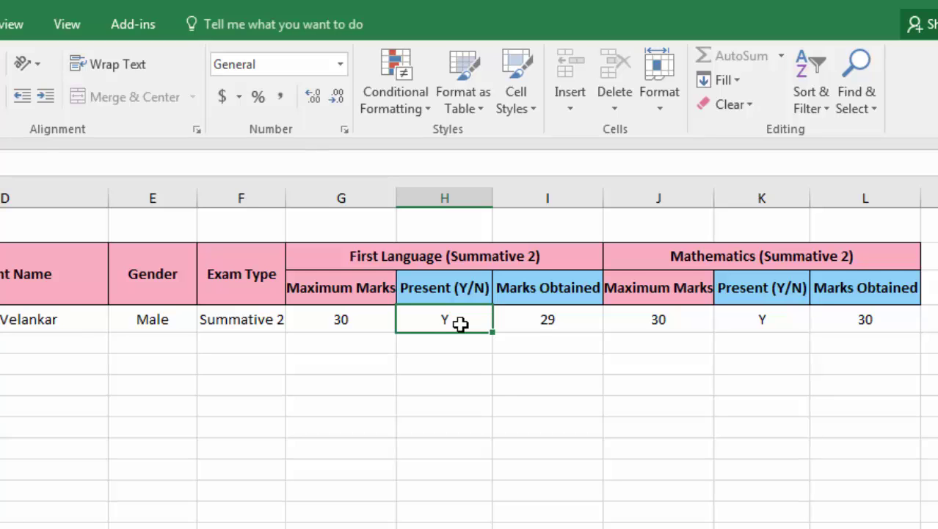
pyautogui.click(547, 321)
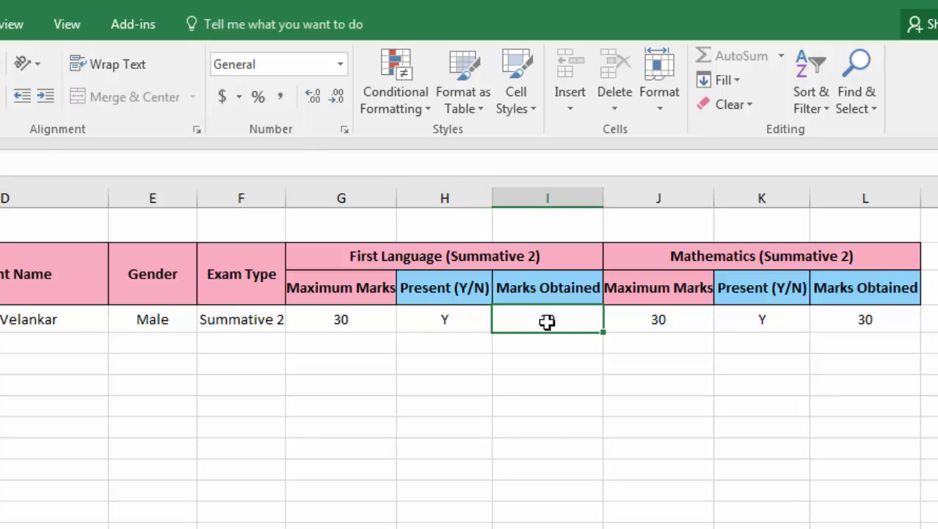
pyautogui.click(355, 320)
# - Try 9 as the First Language marks obtained in cell I4, and set the mark back to 29
pyautogui.click(562, 319)
pyautogui.write('0')
pyautogui.press('BackSpace')
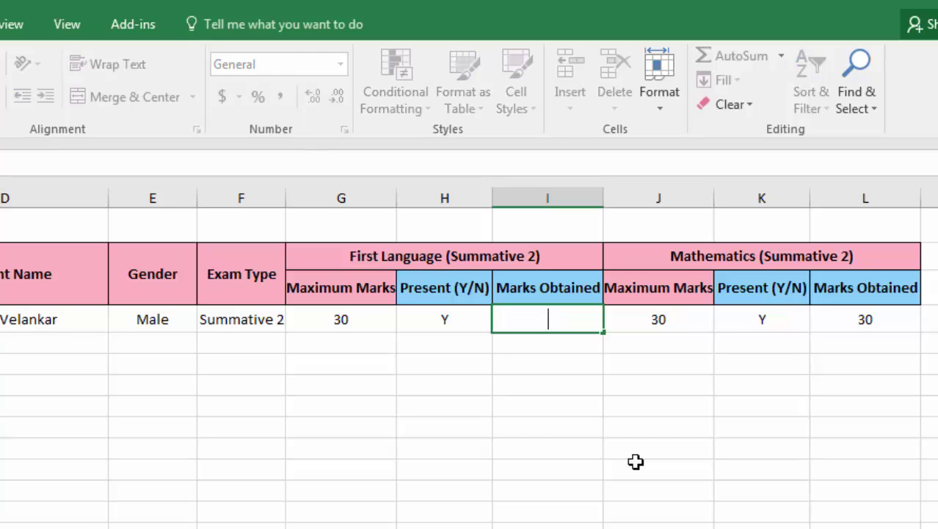
pyautogui.write('9')
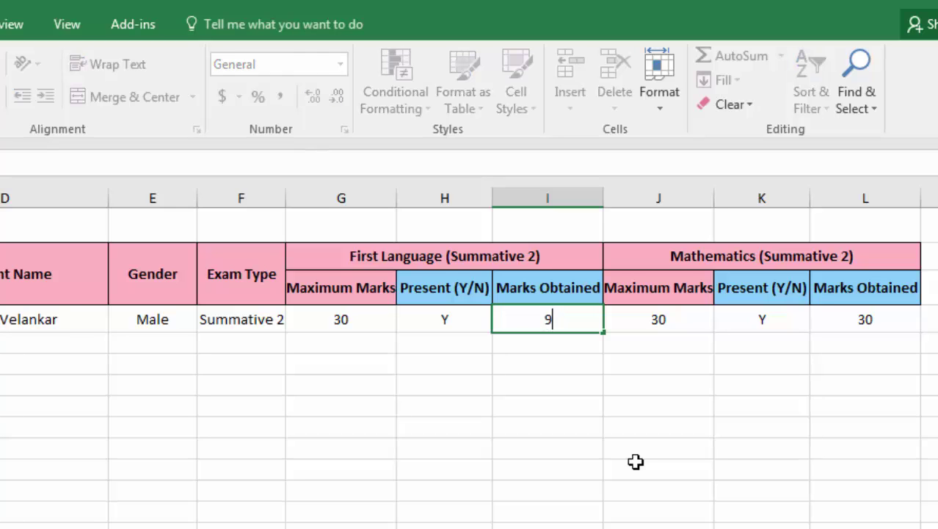
pyautogui.click(637, 342)
pyautogui.click(565, 322)
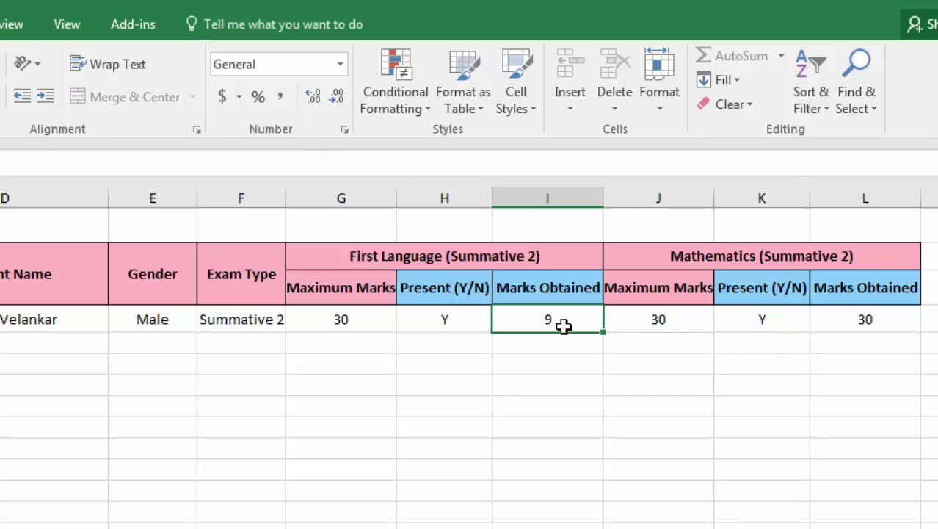
pyautogui.write('29')
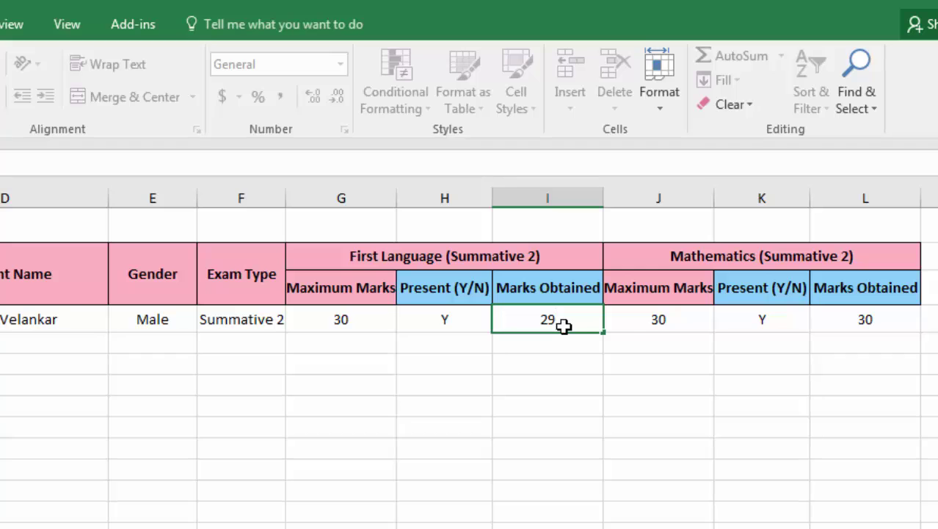
pyautogui.click(629, 336)
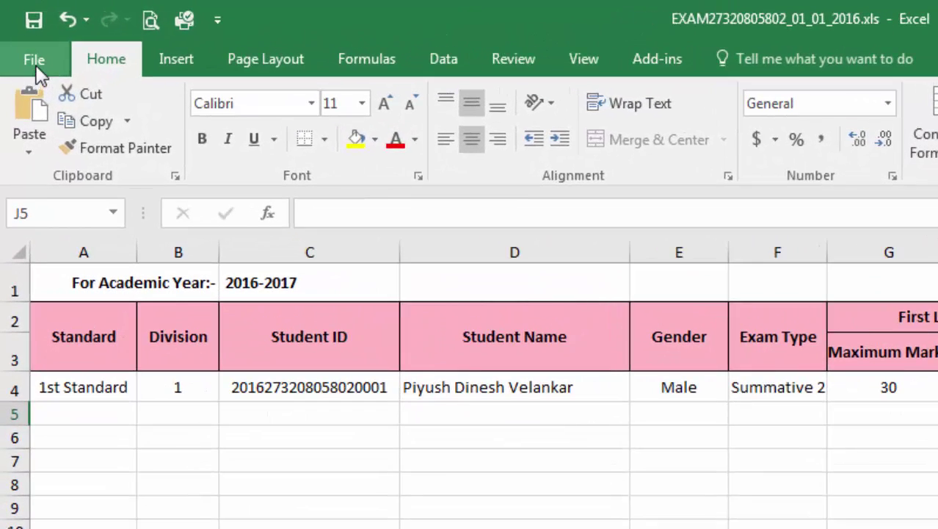
# - Start saving a copy of the workbook on the Desktop, inside a new folder named payabhoot
pyautogui.click(36, 65)
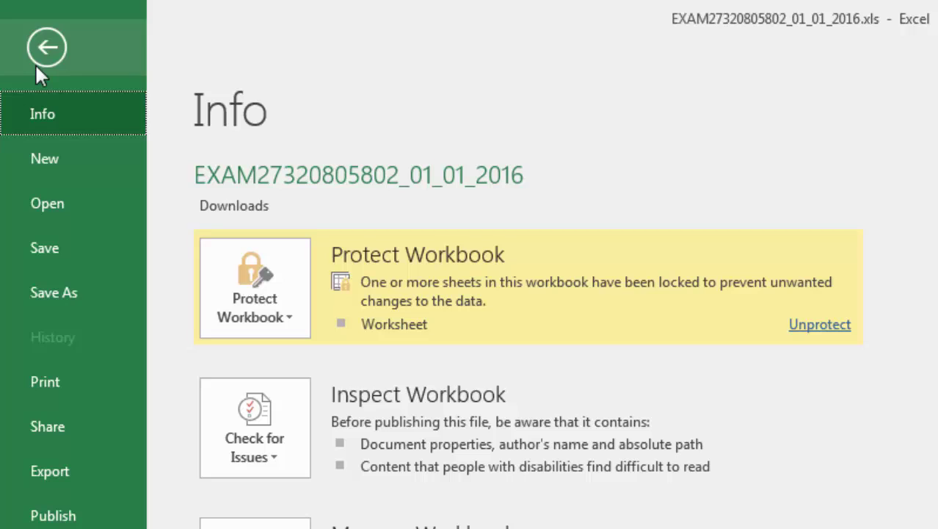
pyautogui.click(67, 288)
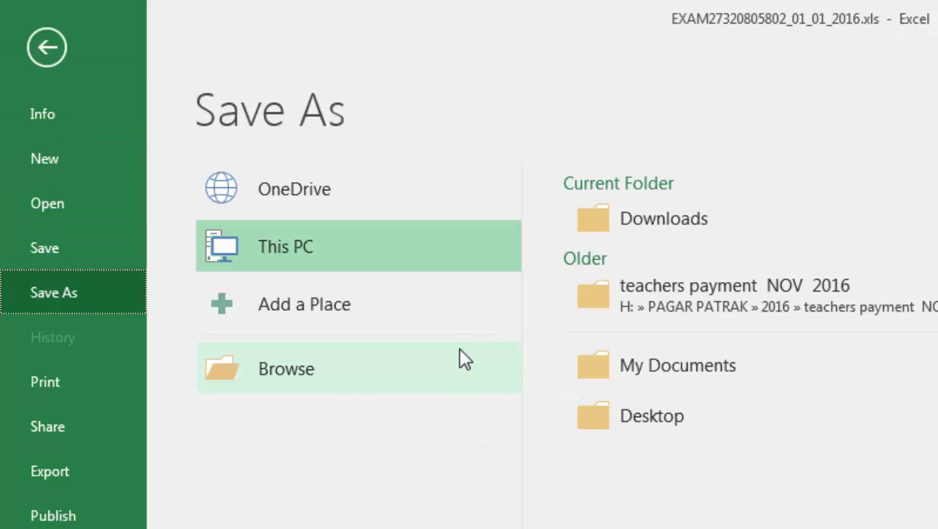
pyautogui.click(641, 418)
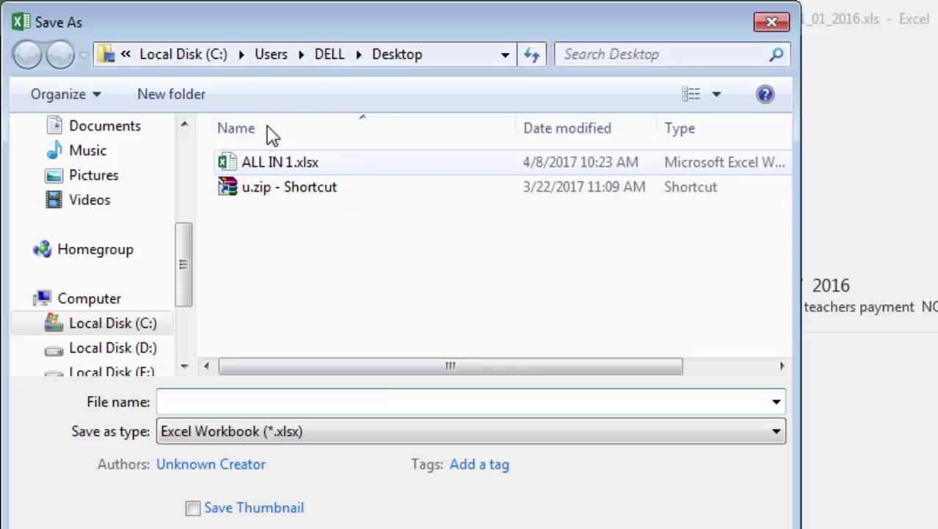
pyautogui.click(176, 96)
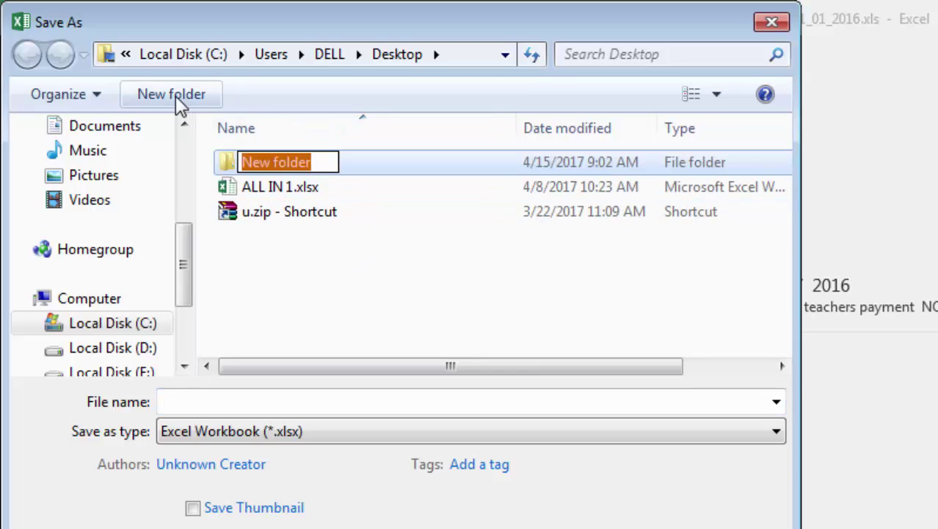
pyautogui.press('BackSpace')
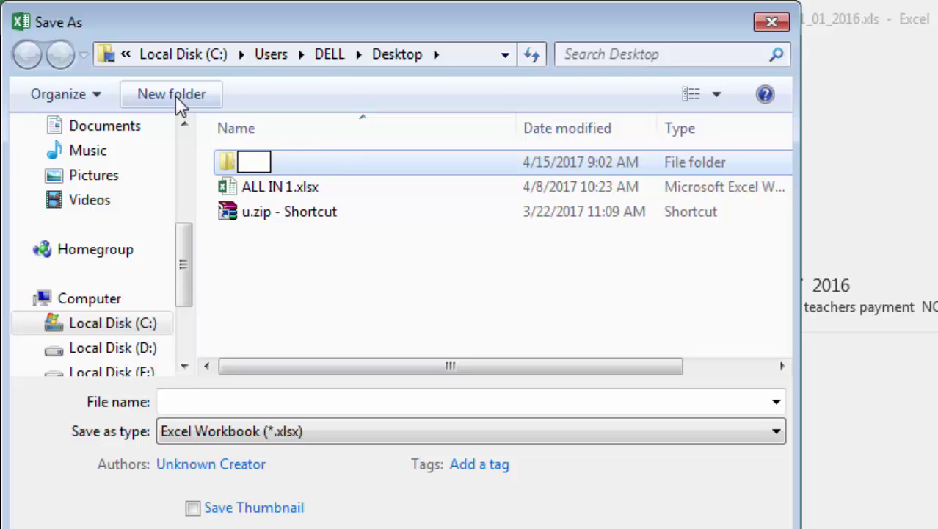
pyautogui.write('payabhoot')
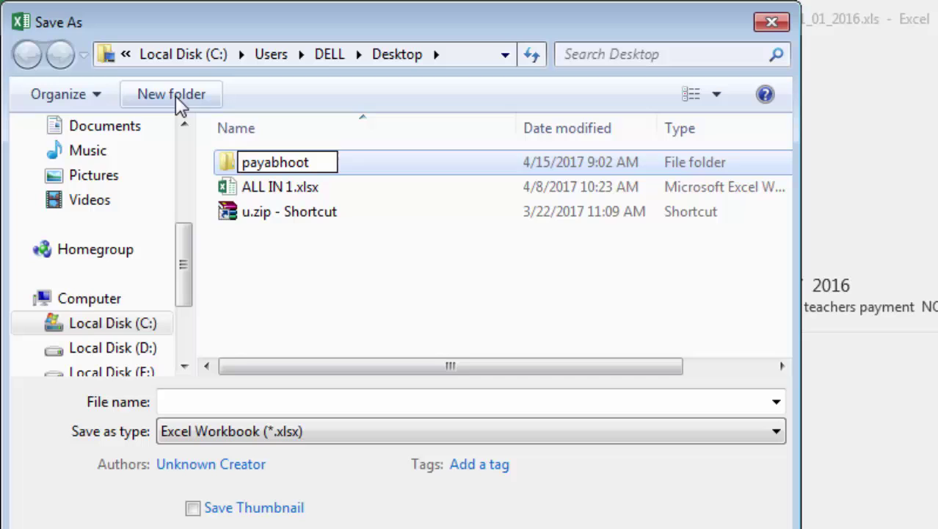
pyautogui.press('Return')
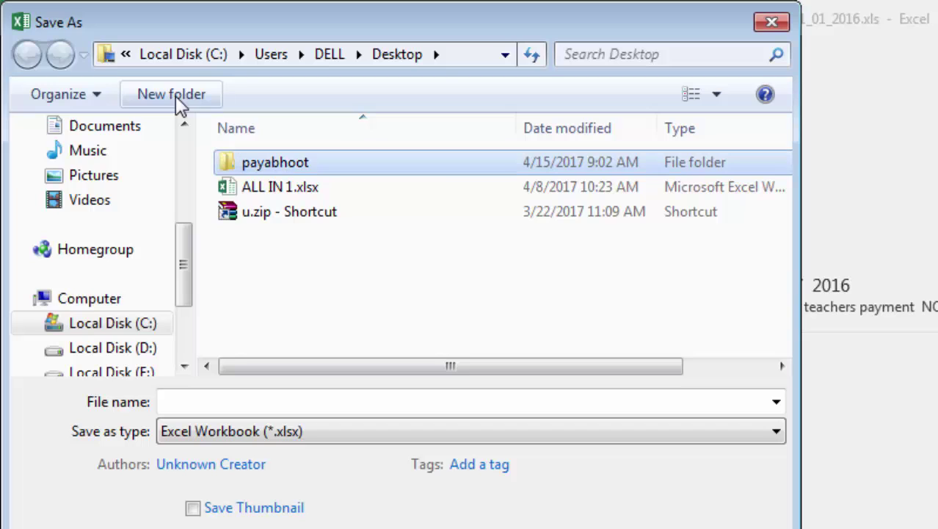
pyautogui.doubleClick(353, 162)
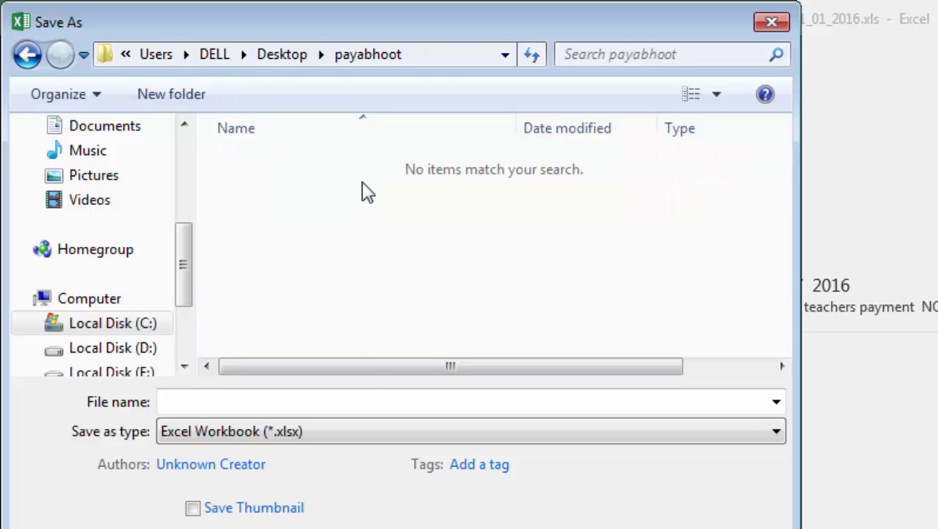
pyautogui.click(270, 401)
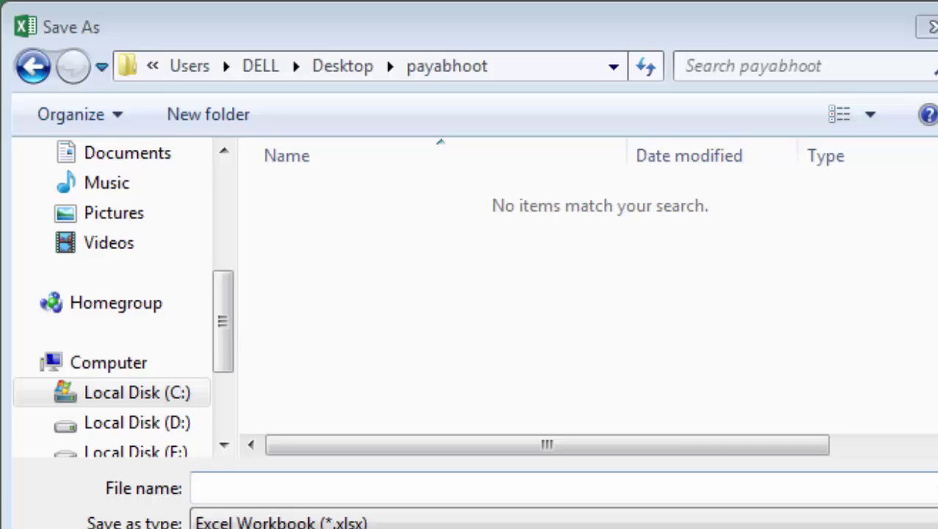
pyautogui.click(191, 516)
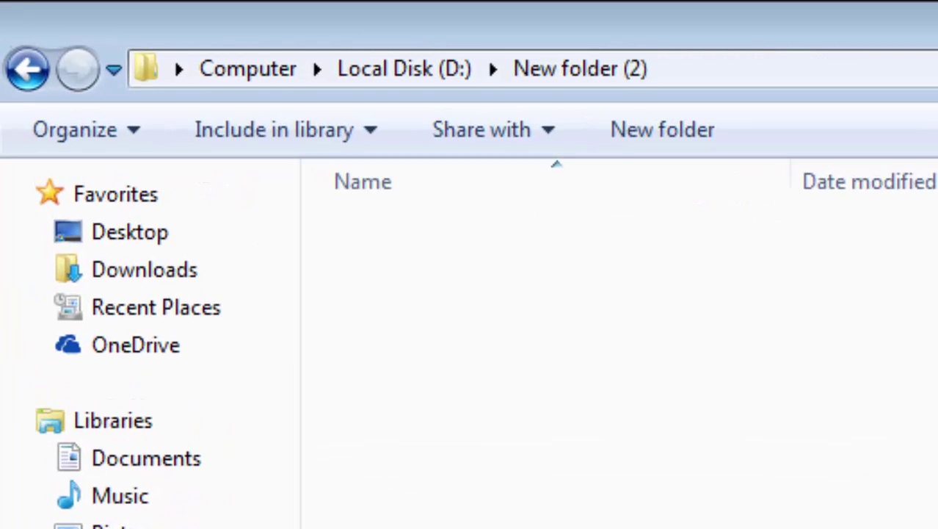
pyautogui.click(171, 285)
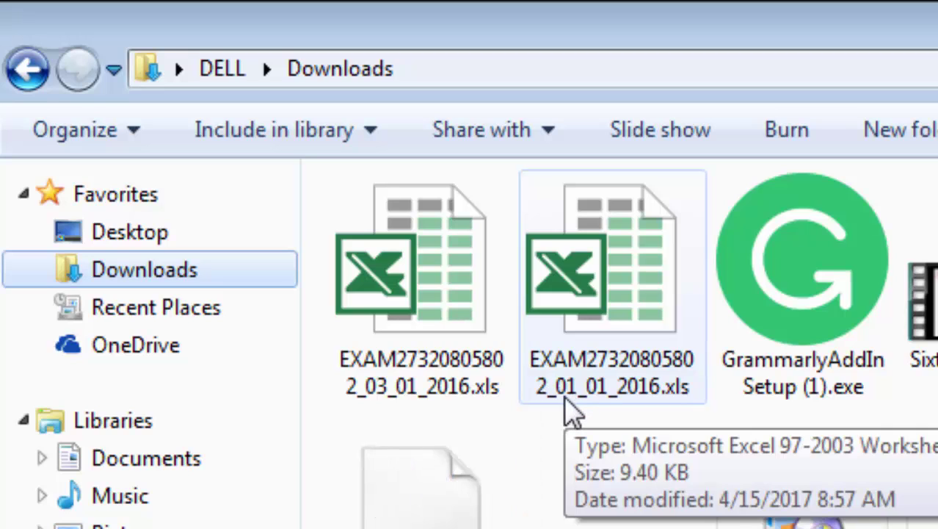
pyautogui.doubleClick(624, 326)
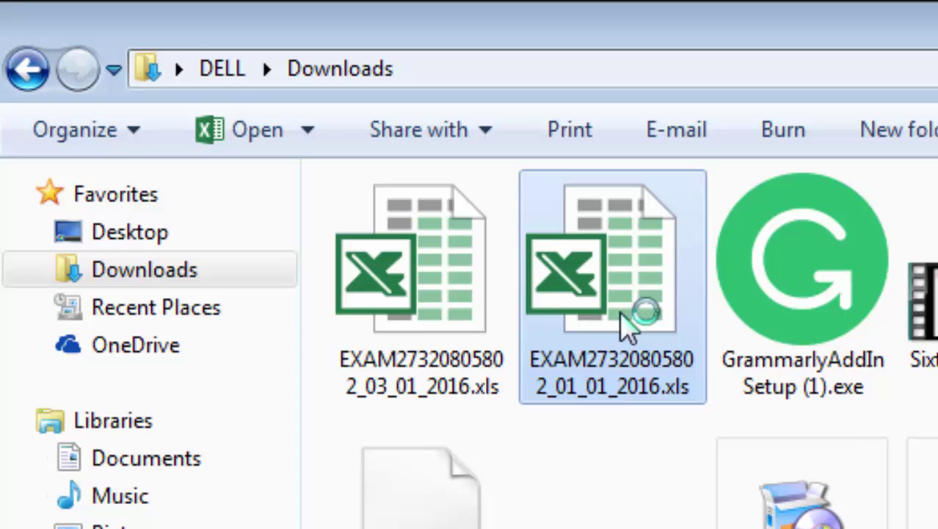
pyautogui.press('F2')
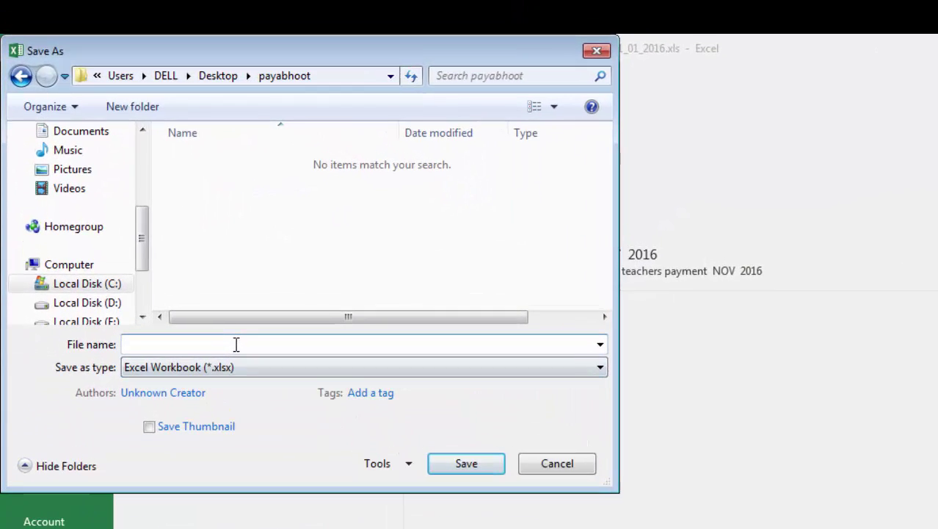
pyautogui.hotkey('ctrl', 'v')
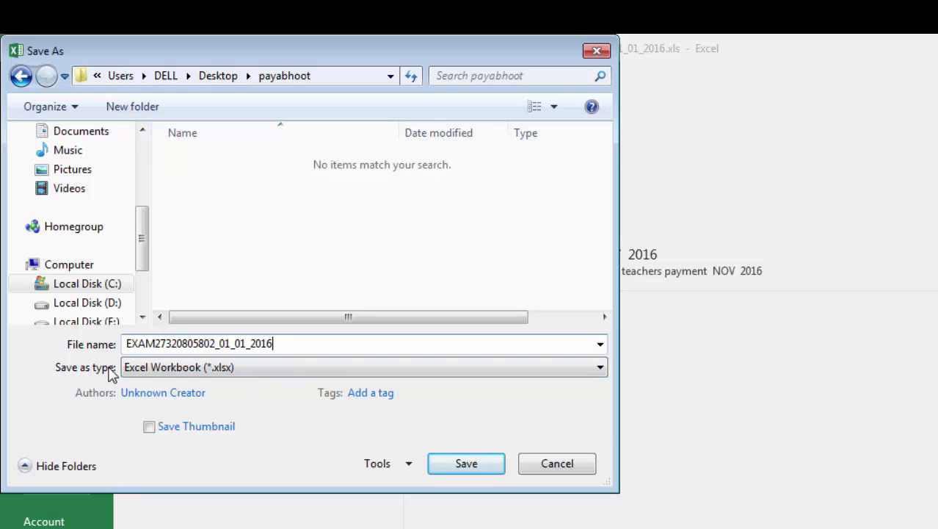
pyautogui.click(233, 375)
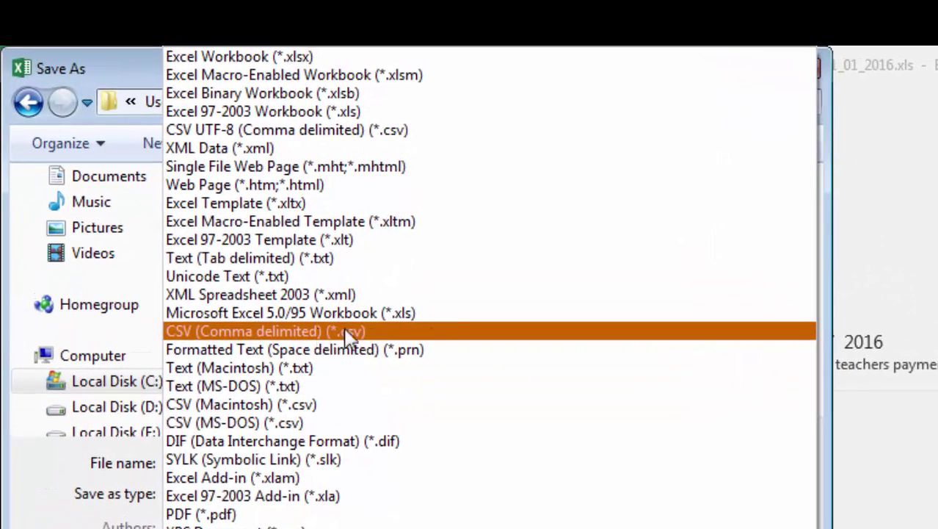
pyautogui.click(409, 315)
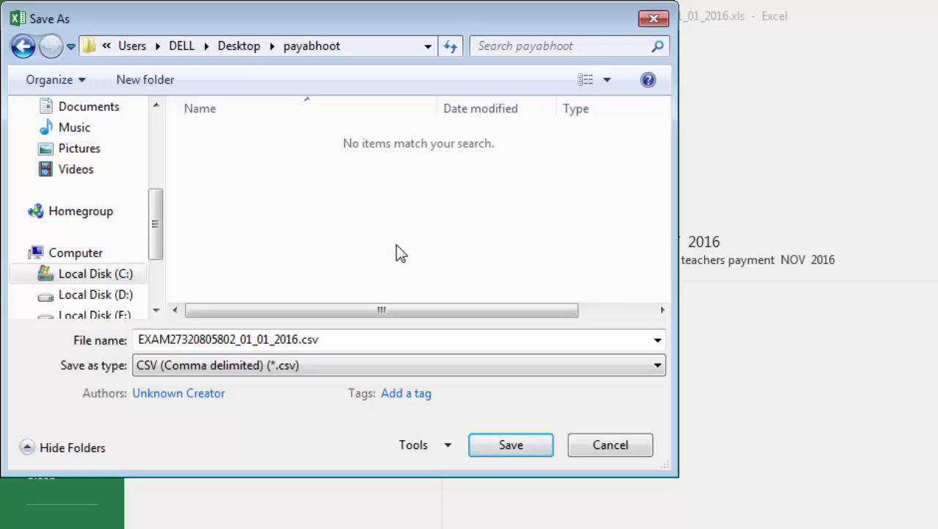
# - Save the marks sheet copy in the payabhoot folder, keeping the CSV (Comma delimited) format
pyautogui.click(516, 445)
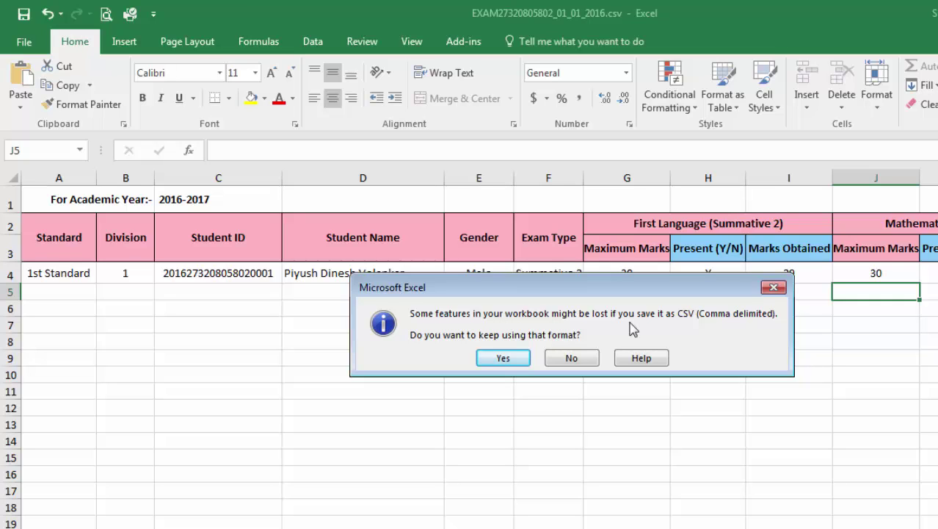
pyautogui.click(503, 358)
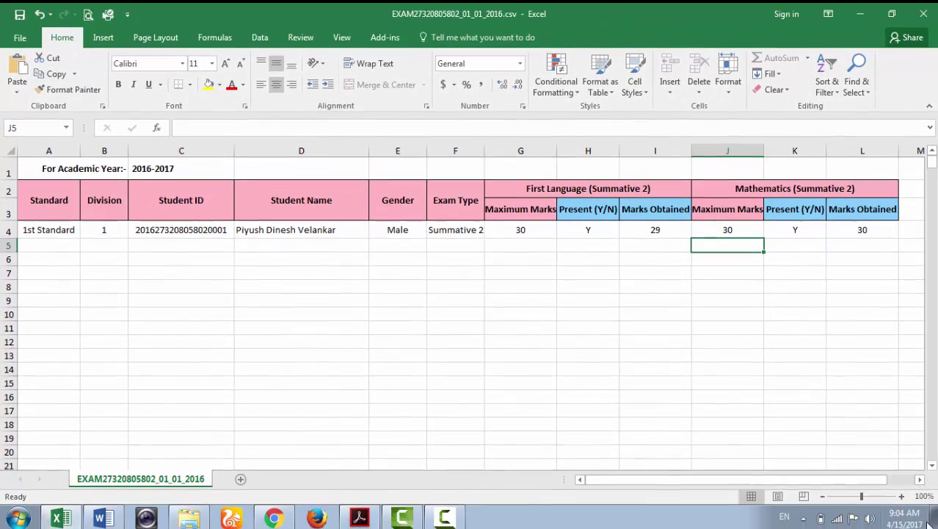
# - Move the payabhoot folder to an empty area of the desktop and open it to check the saved CSV file
pyautogui.click(932, 519)
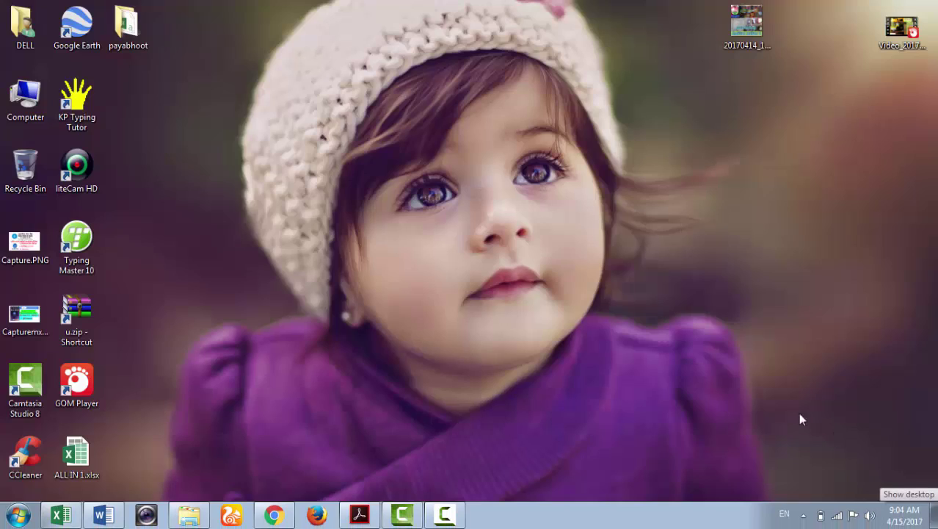
pyautogui.moveTo(163, 92); pyautogui.dragTo(389, 121)
pyautogui.doubleClick(380, 108)
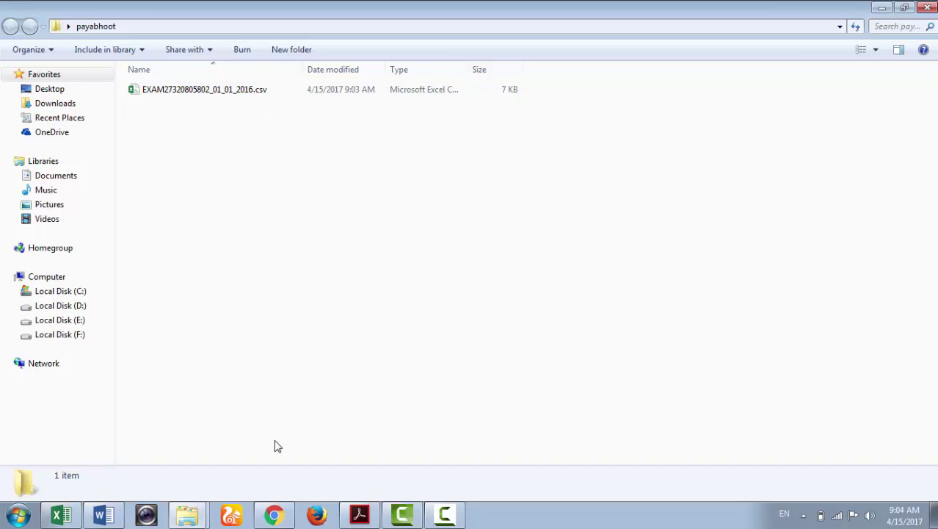
# - Switch to Chrome and open the Student Portal's Upload Summative 2 page
pyautogui.click(278, 516)
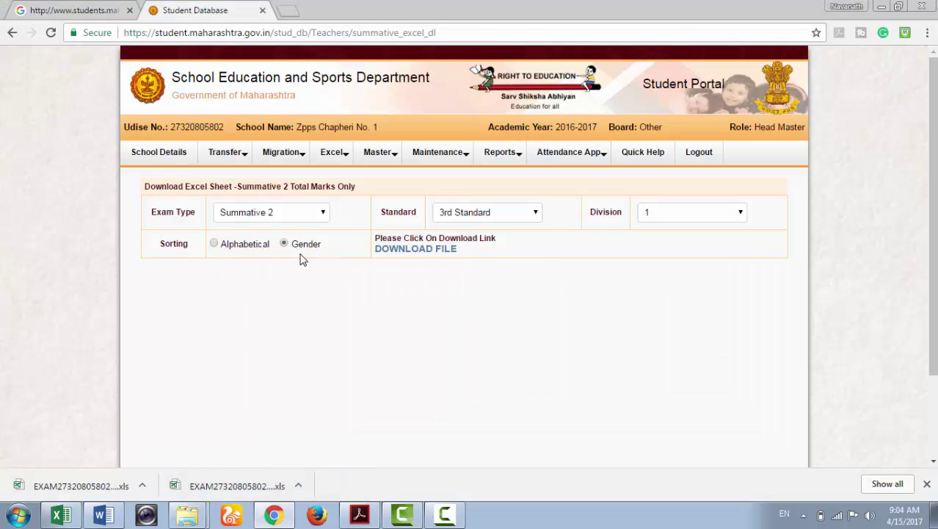
pyautogui.click(332, 152)
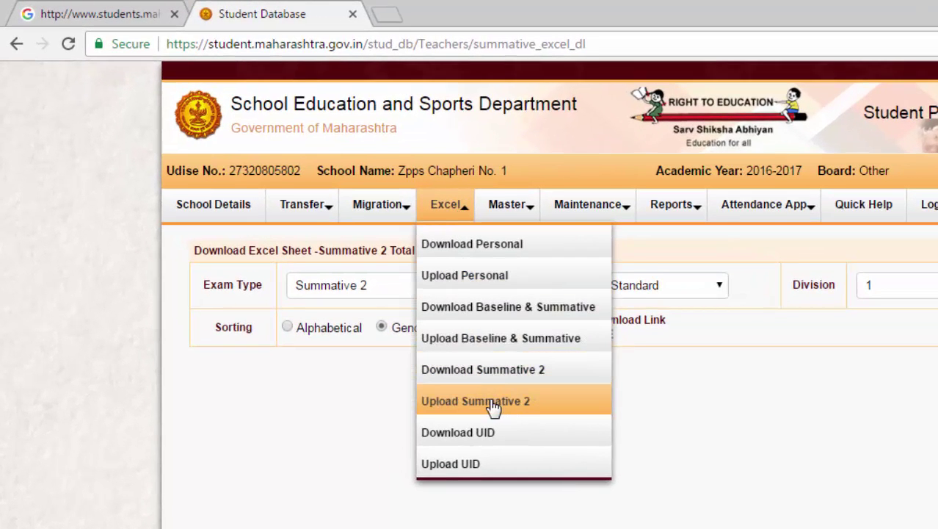
pyautogui.click(492, 404)
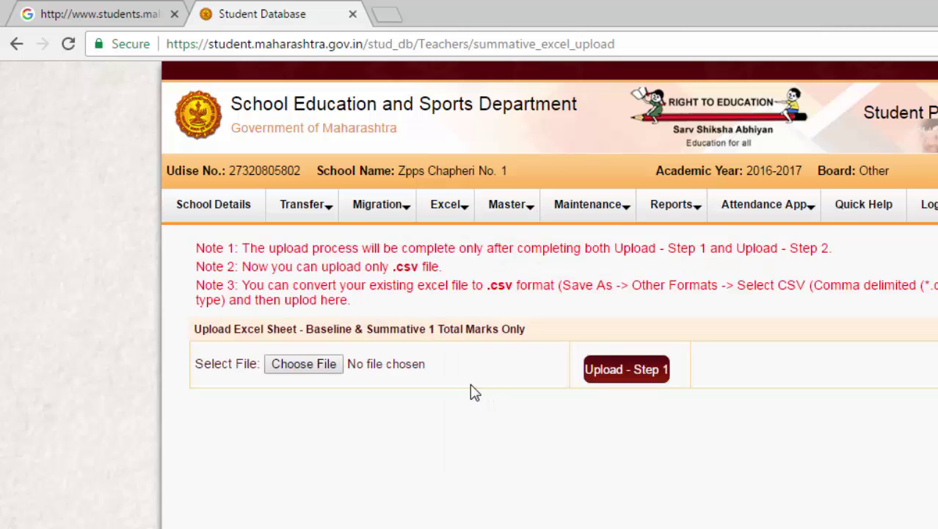
pyautogui.click(310, 370)
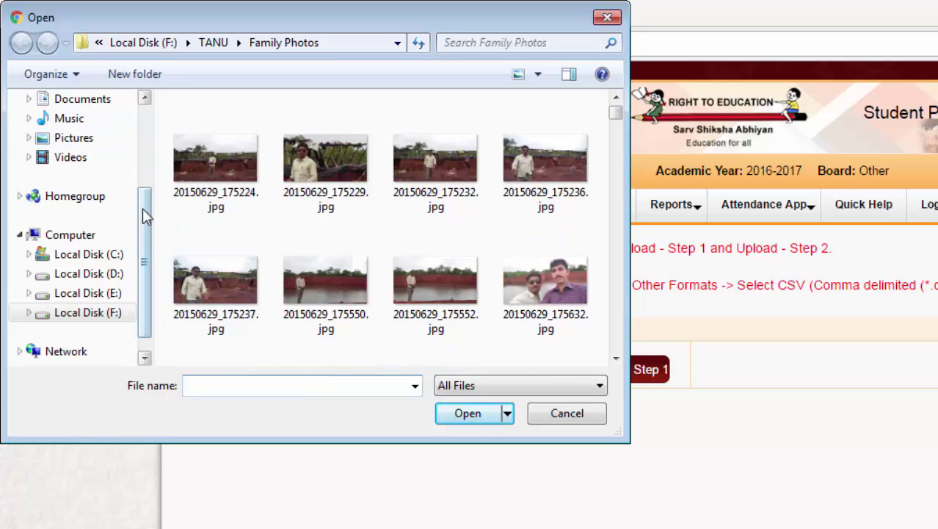
pyautogui.moveTo(143, 213); pyautogui.dragTo(156, 130)
pyautogui.click(94, 130)
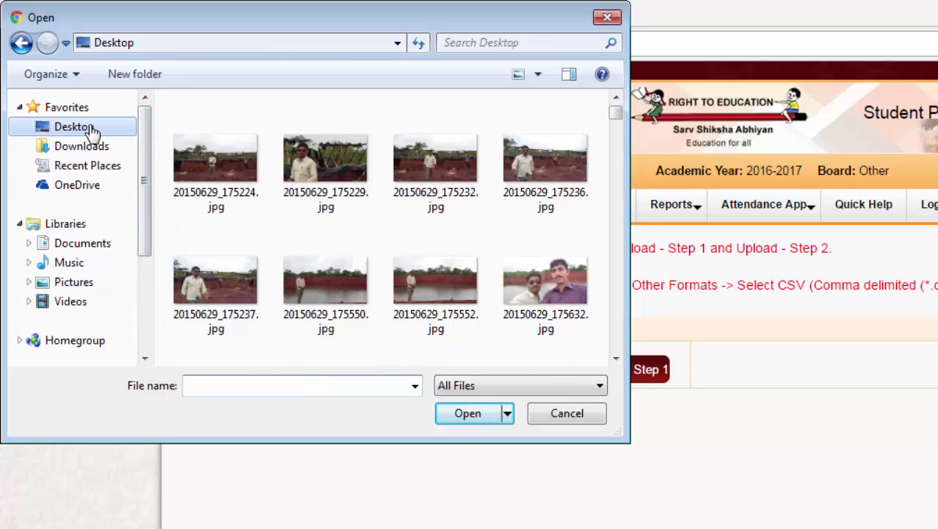
pyautogui.moveTo(613, 141); pyautogui.dragTo(603, 273)
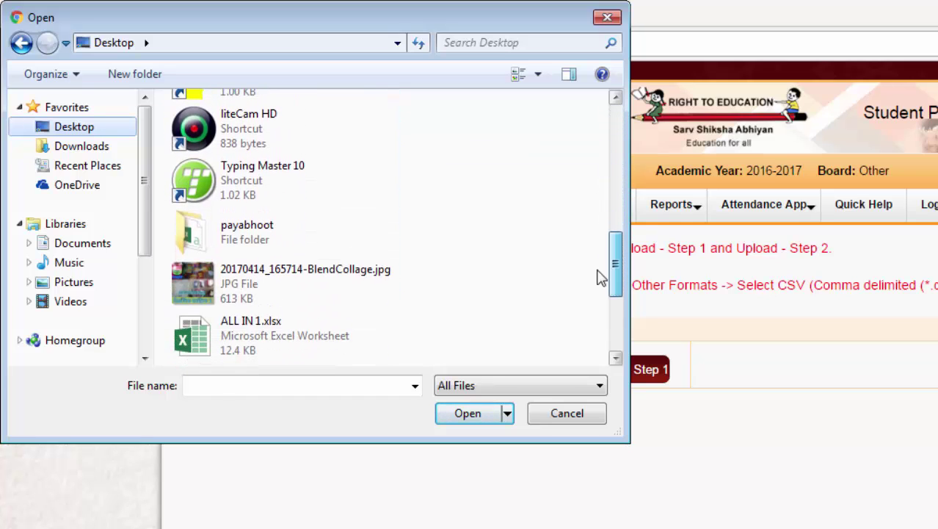
pyautogui.click(239, 234)
pyautogui.click(475, 415)
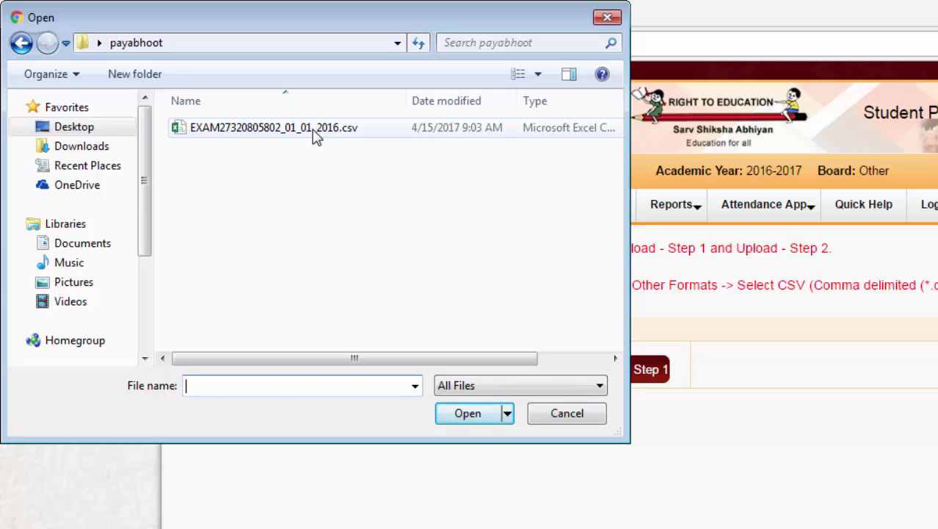
pyautogui.click(314, 137)
pyautogui.click(471, 415)
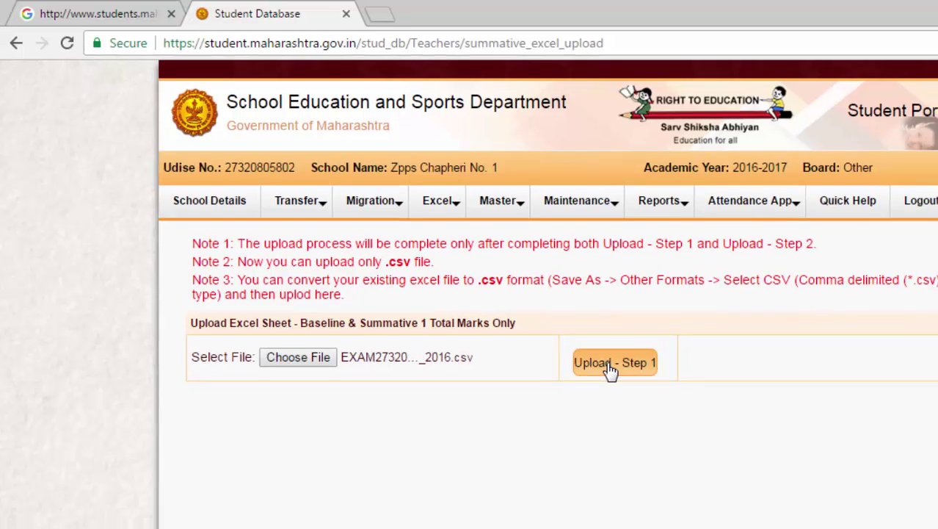
# - Upload the chosen CSV file by completing both Upload - Step 1 and Upload - Step 2
pyautogui.click(620, 376)
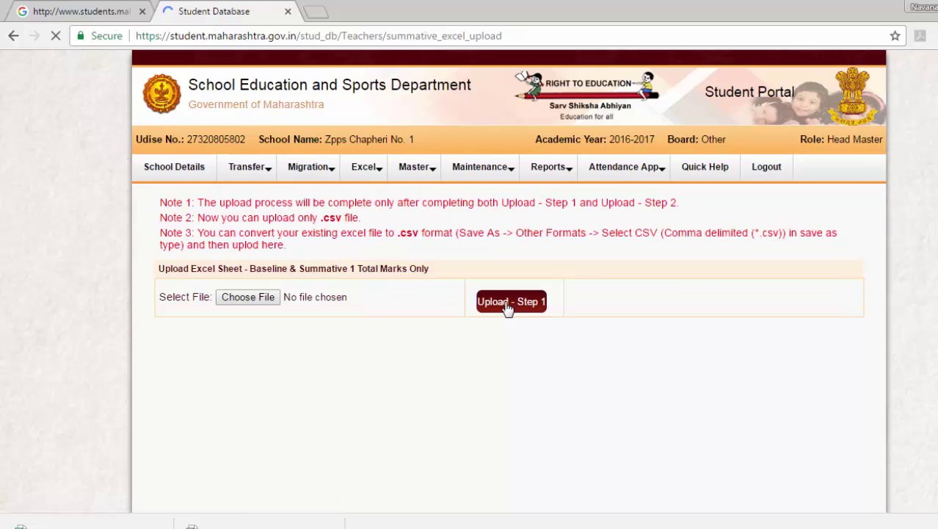
pyautogui.scroll(-3, 621, 325)
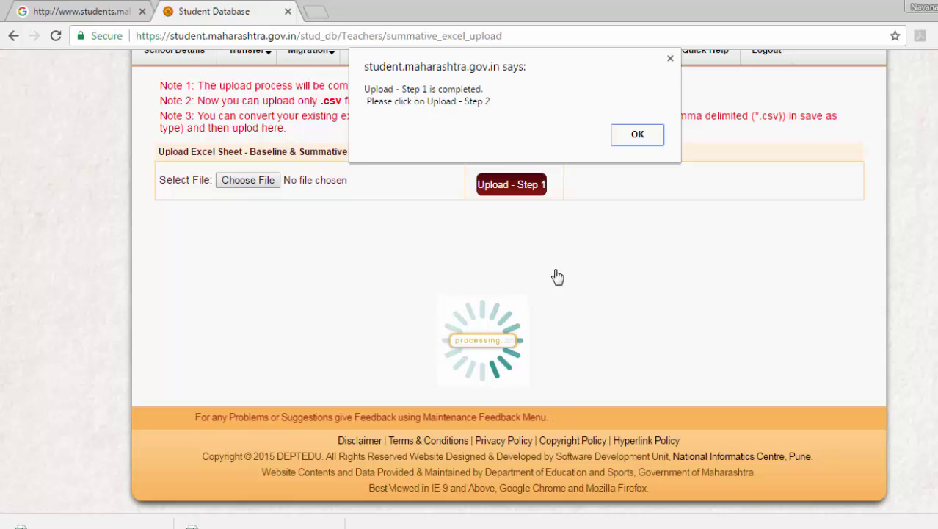
pyautogui.click(637, 136)
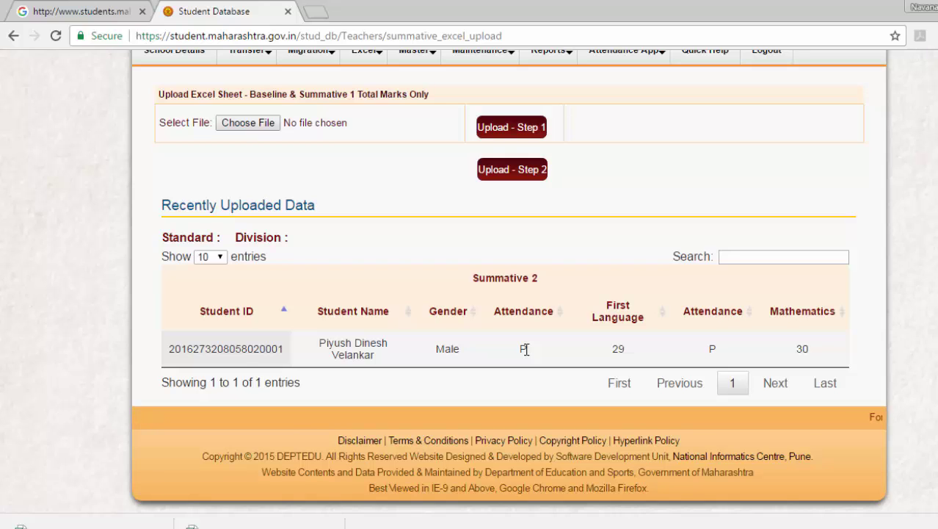
pyautogui.click(513, 171)
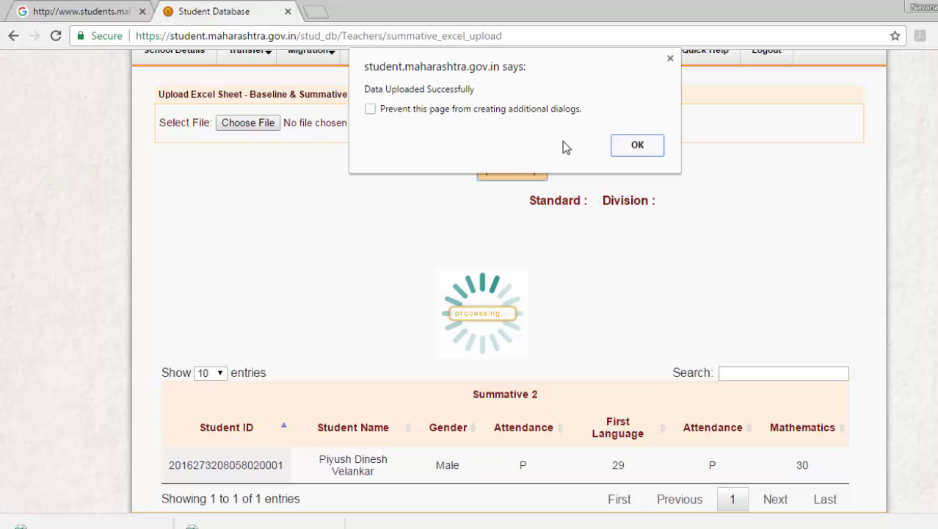
pyautogui.click(637, 145)
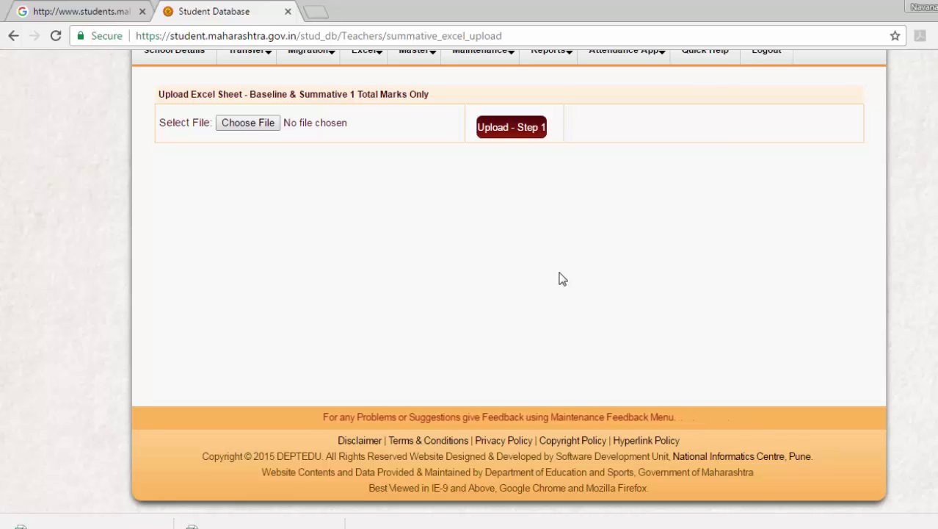
# - Open the portal's Baseline & Summative report page
pyautogui.scroll(1, 563, 276)
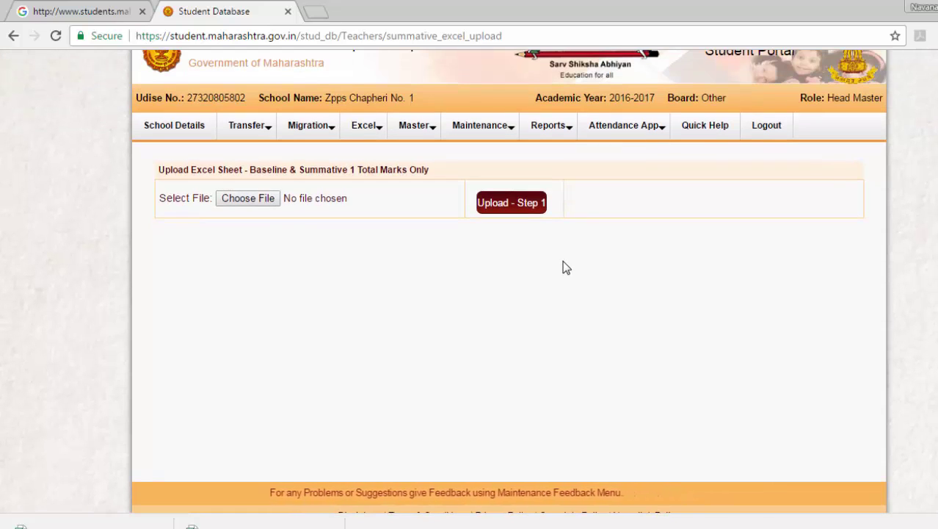
pyautogui.scroll(1, 563, 246)
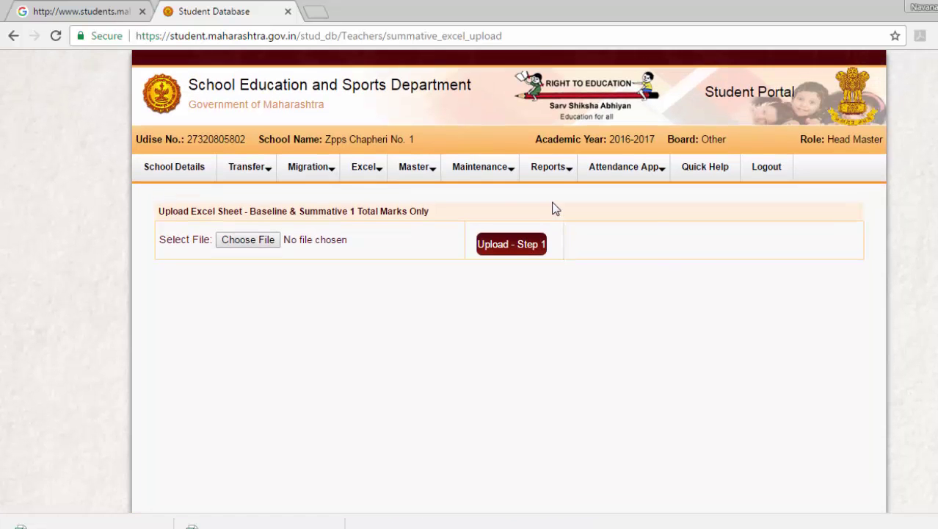
pyautogui.click(556, 173)
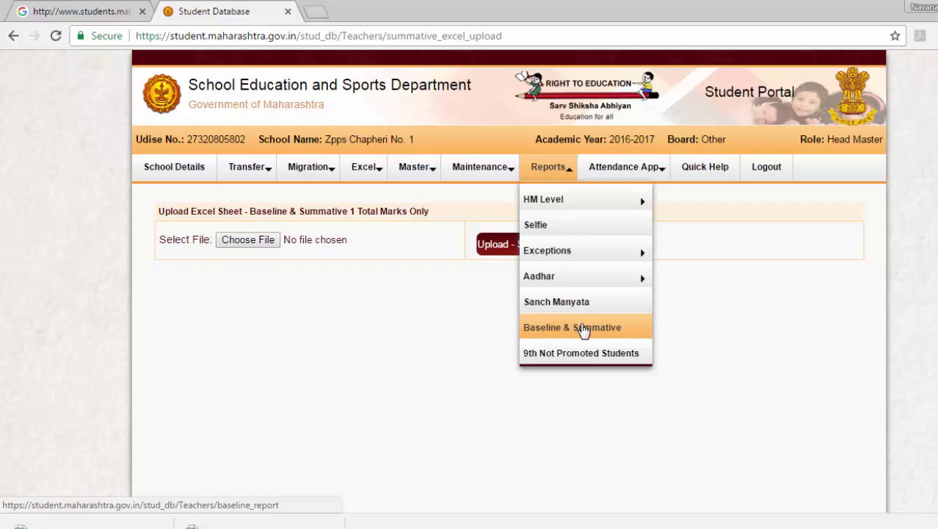
pyautogui.click(584, 330)
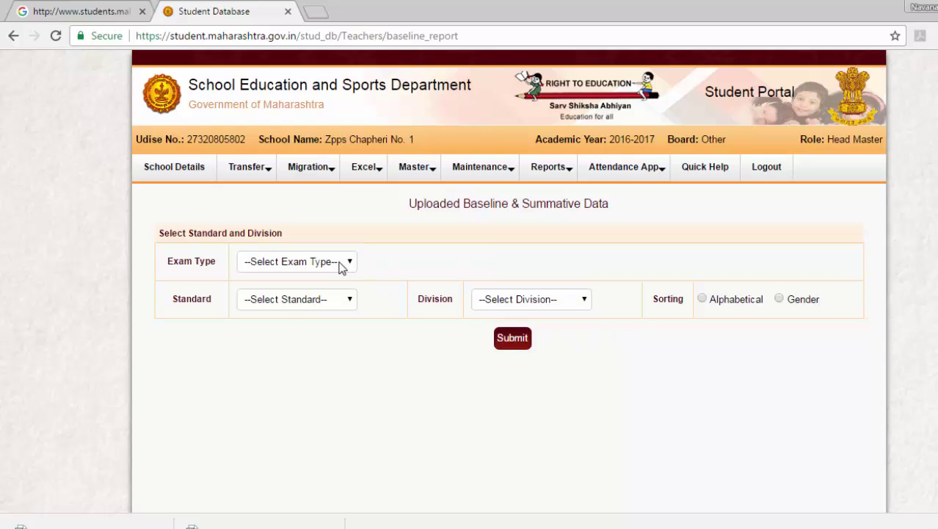
# - Show the uploaded data report for Summative 2, 1st Standard, Division 1, sorted by Gender, and review the student's attendance and marks
pyautogui.click(339, 266)
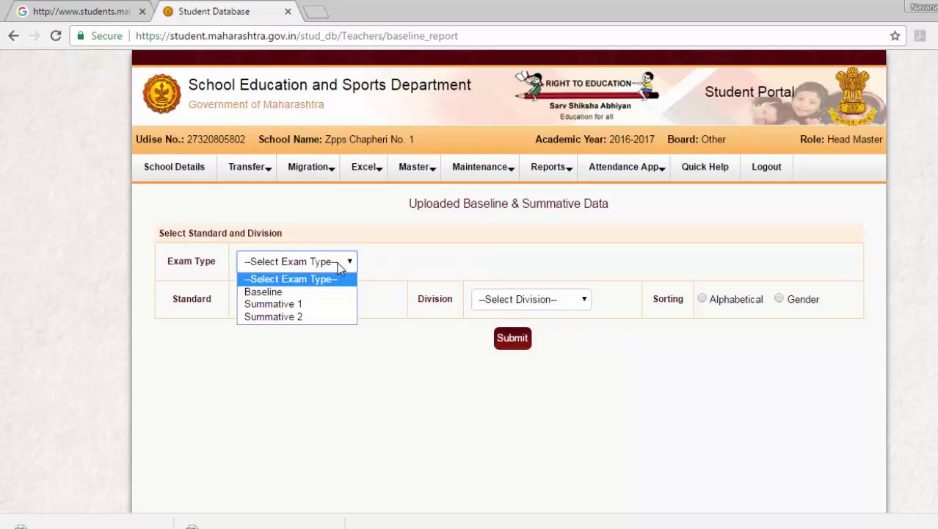
pyautogui.click(321, 316)
pyautogui.click(339, 308)
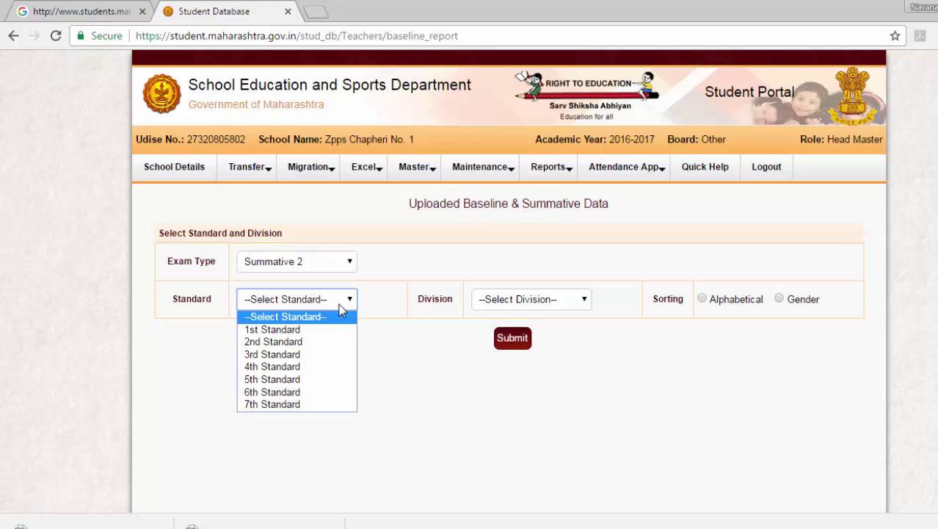
pyautogui.click(332, 331)
pyautogui.click(562, 298)
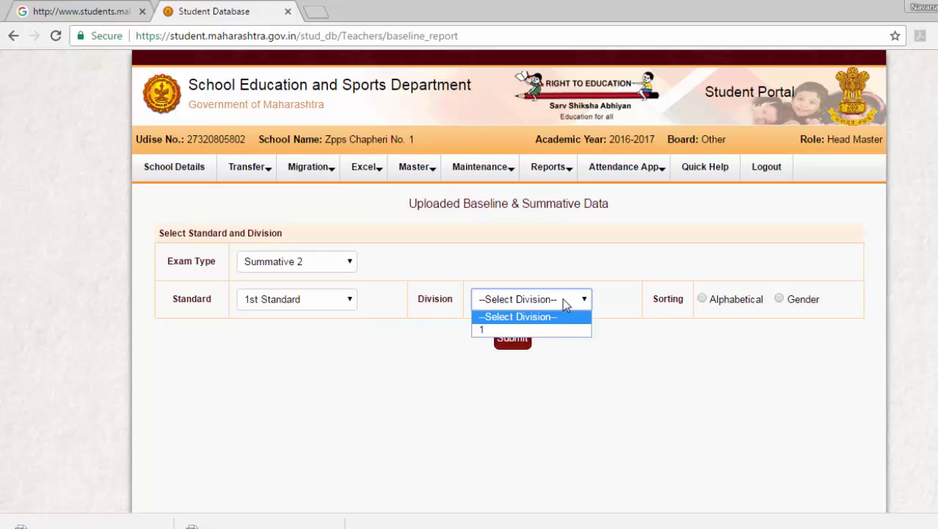
pyautogui.click(571, 326)
pyautogui.click(780, 299)
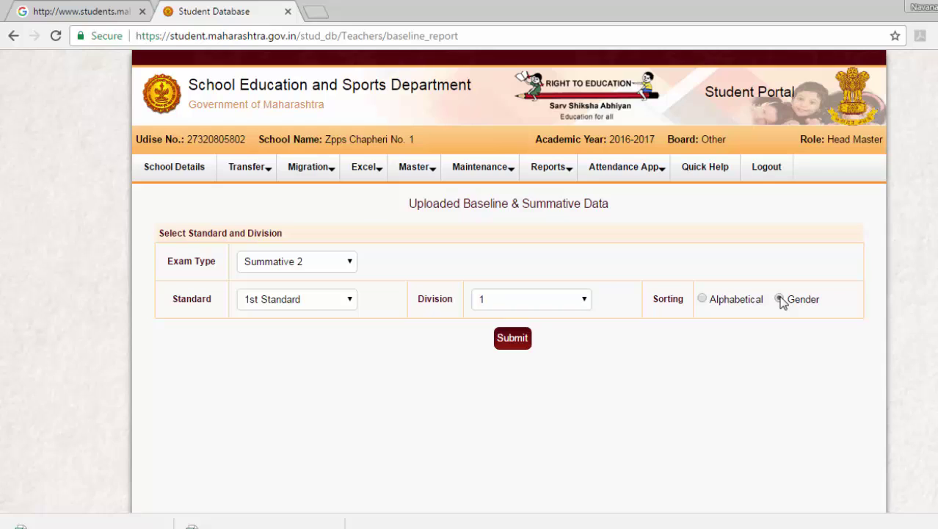
pyautogui.click(518, 340)
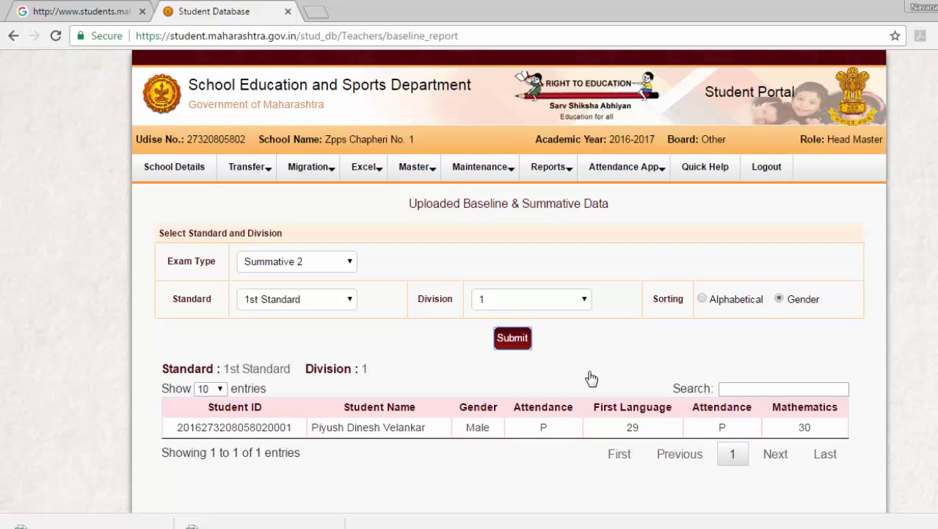
pyautogui.scroll(-2, 580, 376)
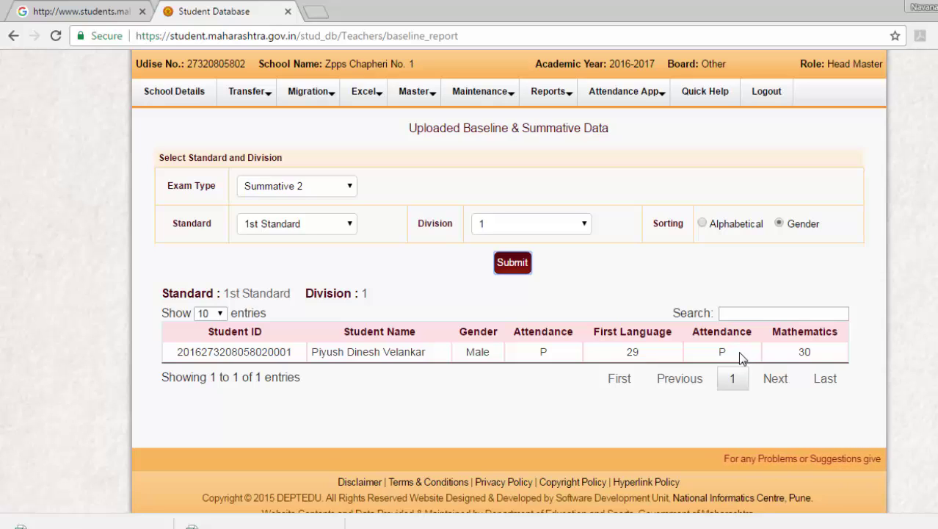
pyautogui.click(156, 525)
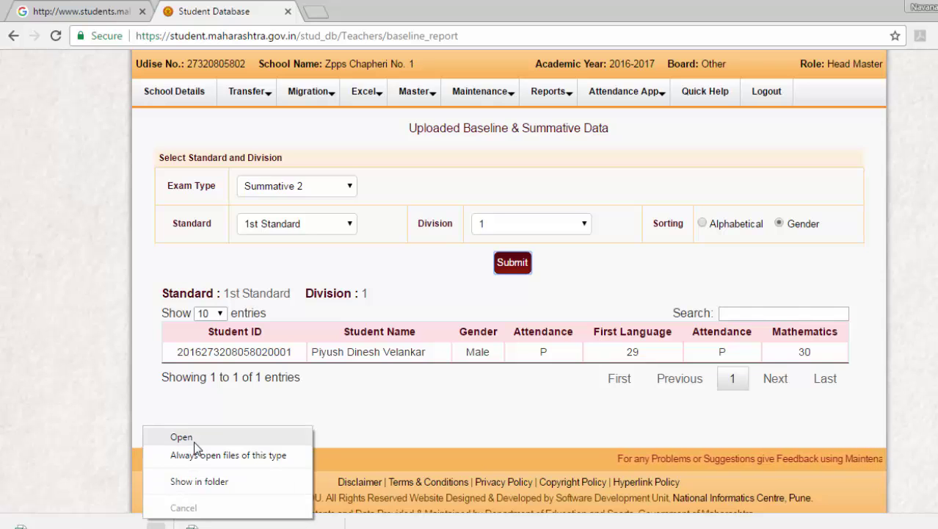
pyautogui.click(151, 438)
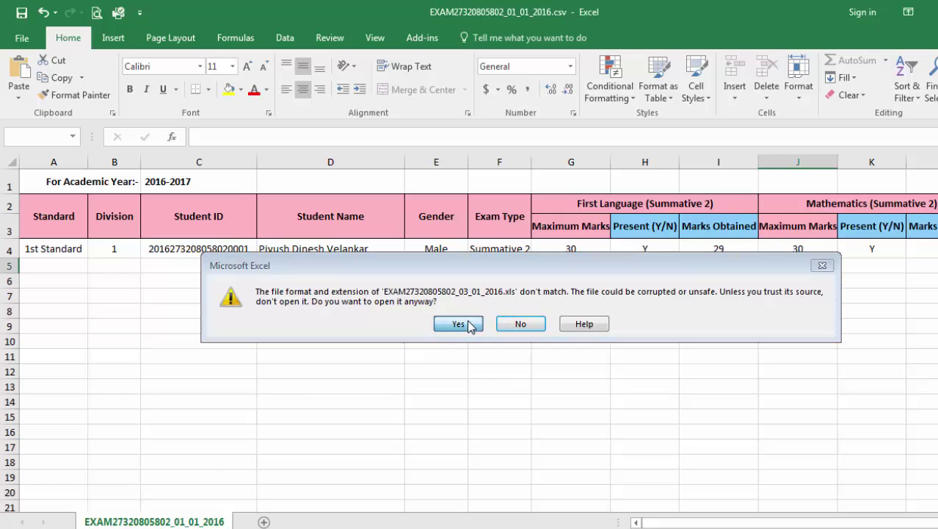
pyautogui.click(459, 324)
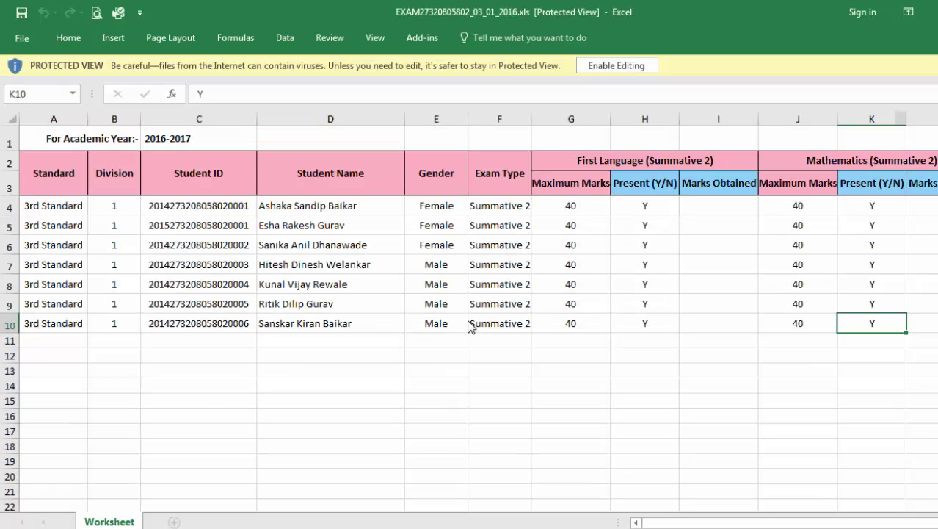
pyautogui.click(626, 66)
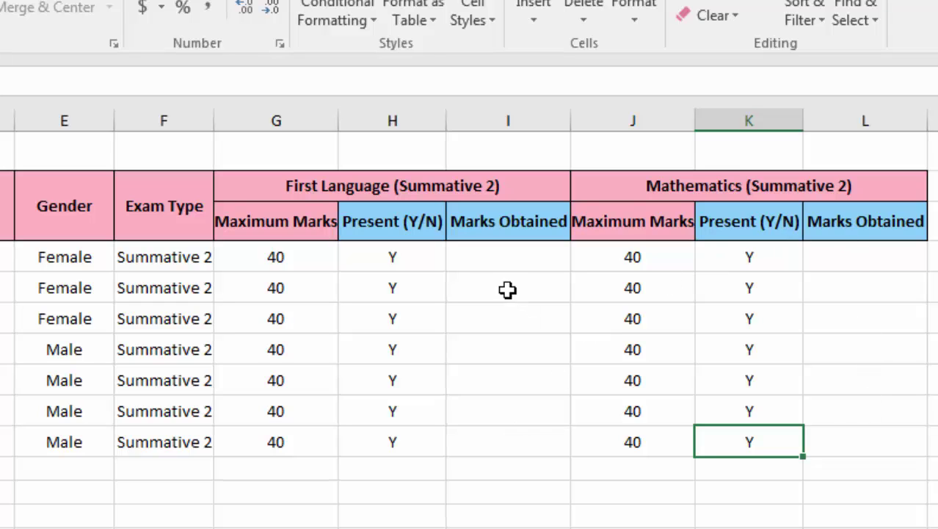
# - Fill in the First Language and Mathematics marks obtained for the 3rd Standard students in columns I and L
pyautogui.moveTo(494, 253); pyautogui.dragTo(511, 433)
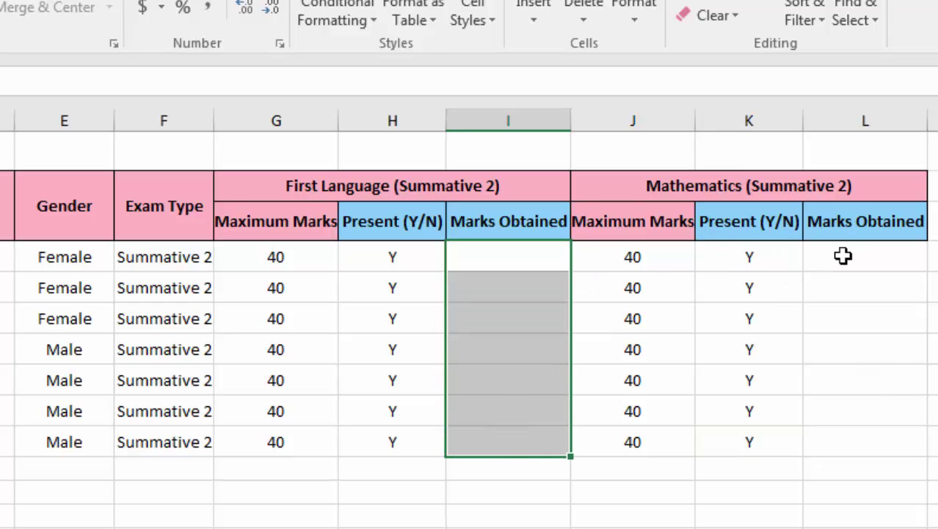
pyautogui.moveTo(843, 255); pyautogui.dragTo(847, 434)
pyautogui.click(490, 253)
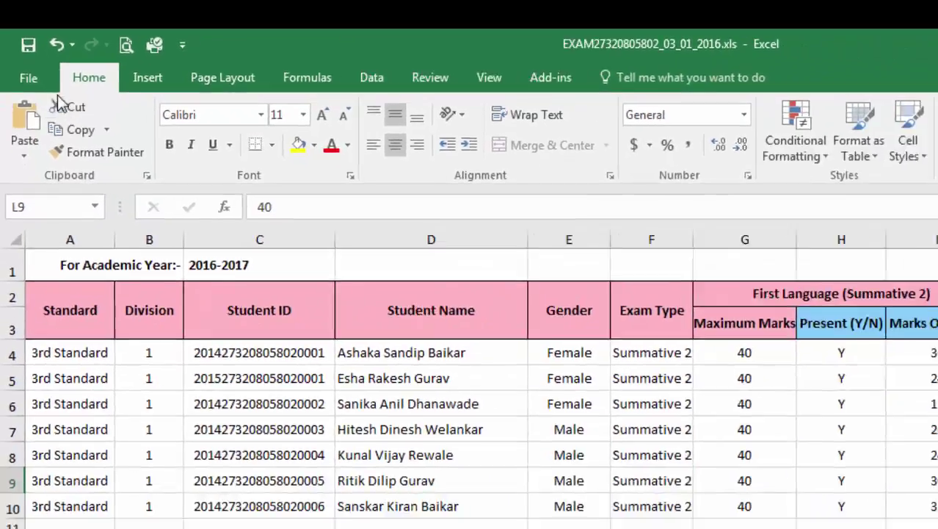
# - Start saving a copy of the 3rd Standard marks workbook, with the Desktop as the destination
pyautogui.click(27, 77)
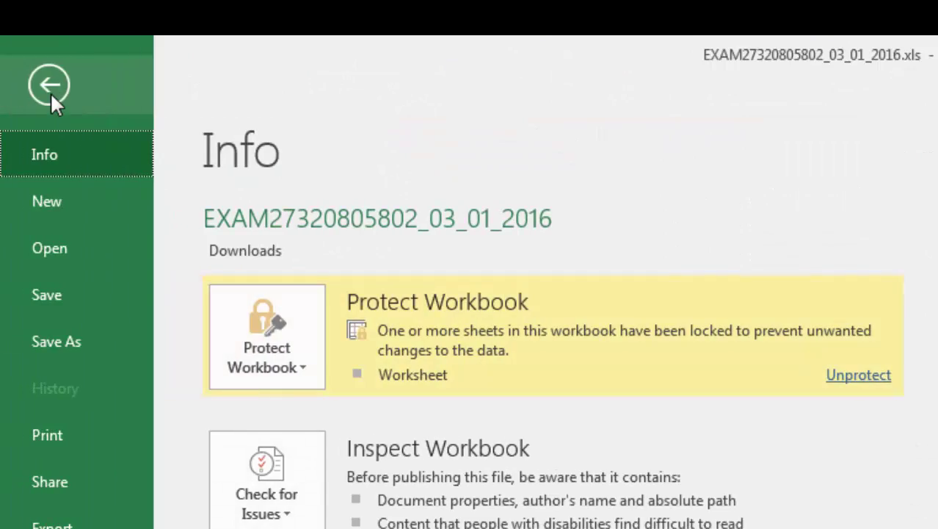
pyautogui.click(63, 337)
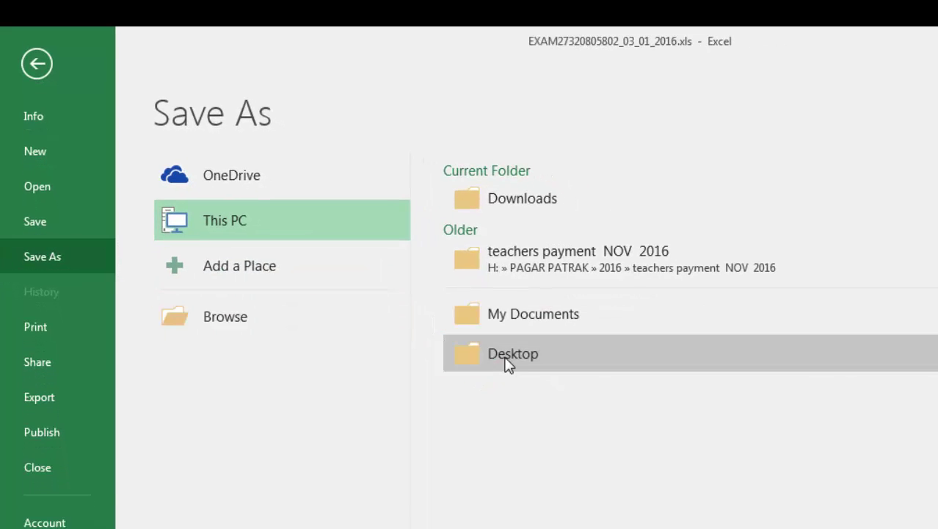
pyautogui.click(509, 356)
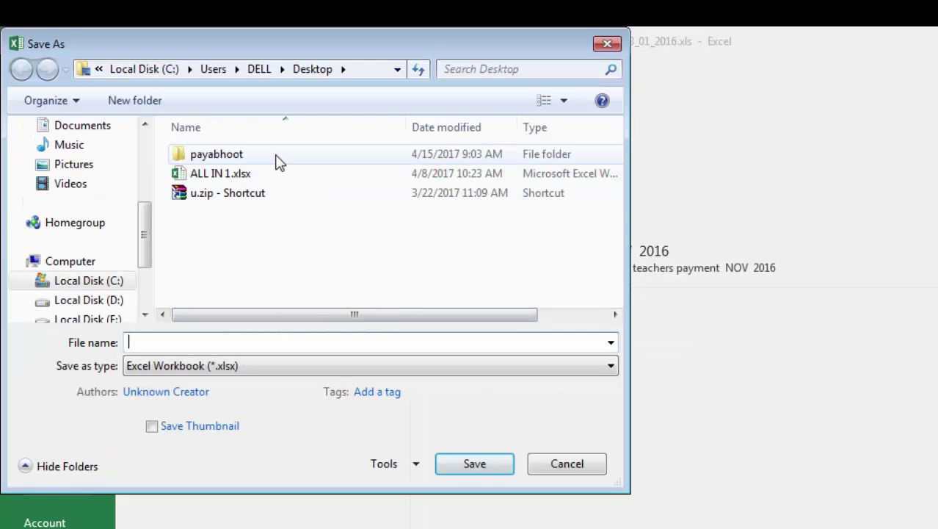
pyautogui.click(279, 162)
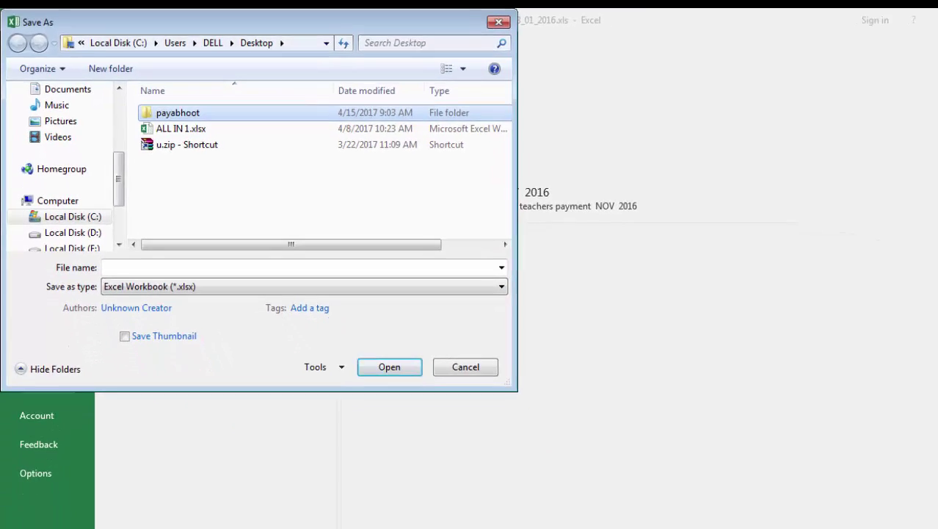
pyautogui.moveTo(274, 518)
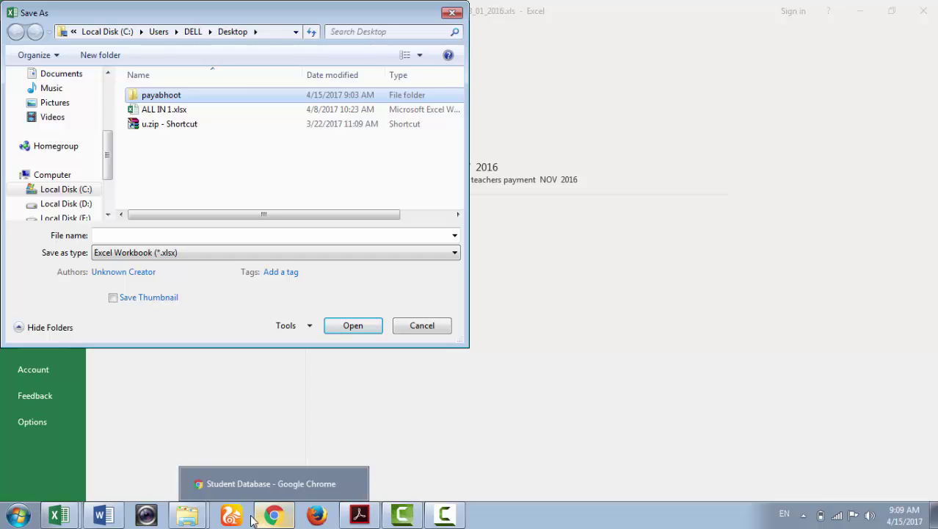
pyautogui.moveTo(188, 518)
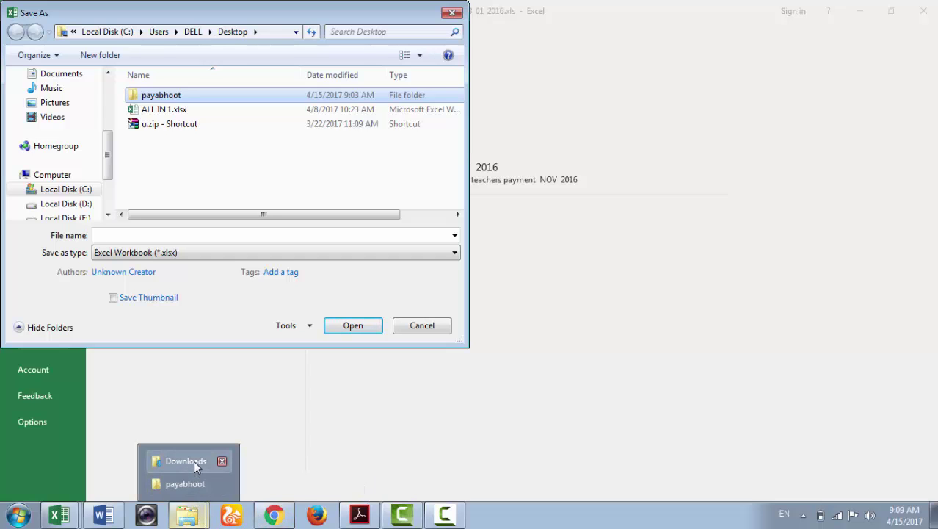
pyautogui.click(193, 460)
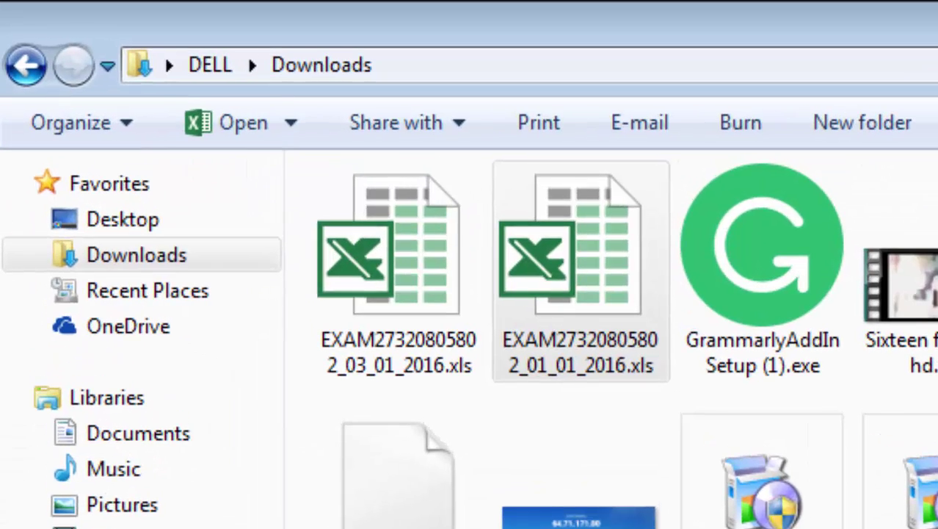
pyautogui.click(400, 323)
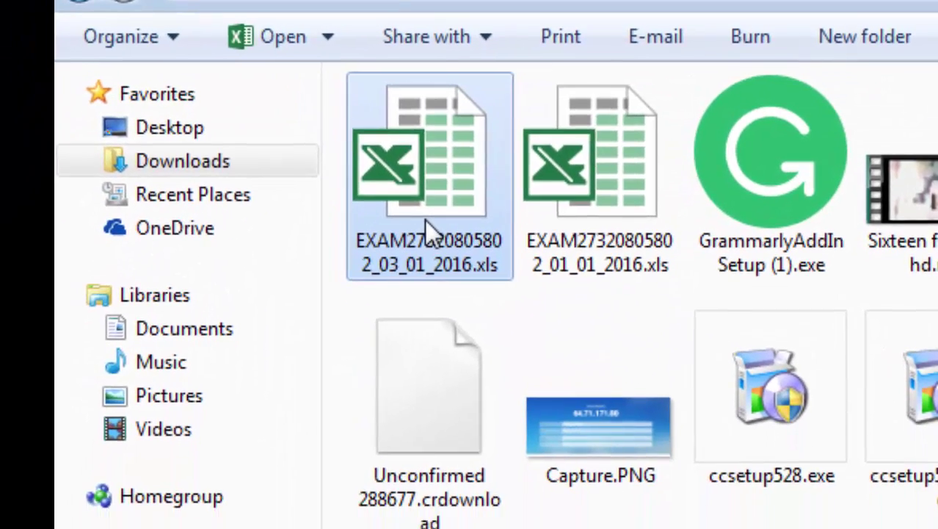
pyautogui.click(394, 327)
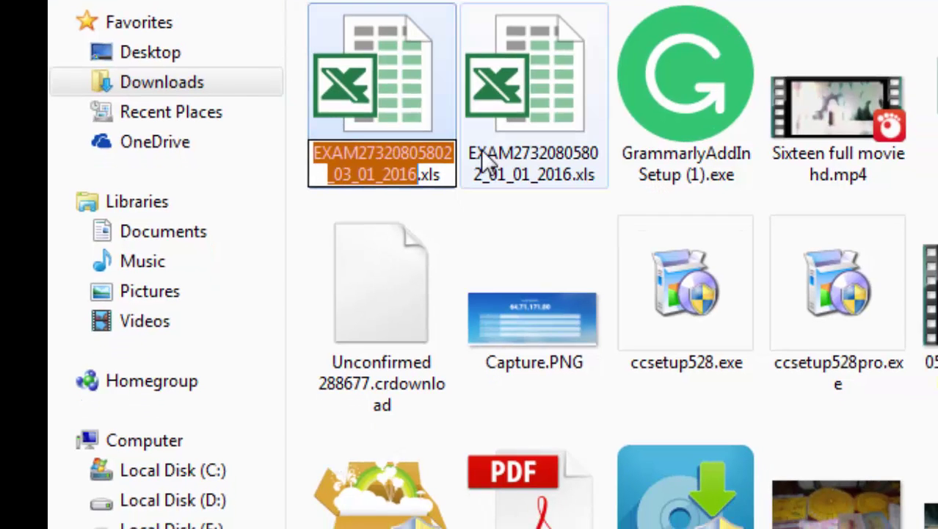
pyautogui.click(476, 158)
pyautogui.click(385, 135)
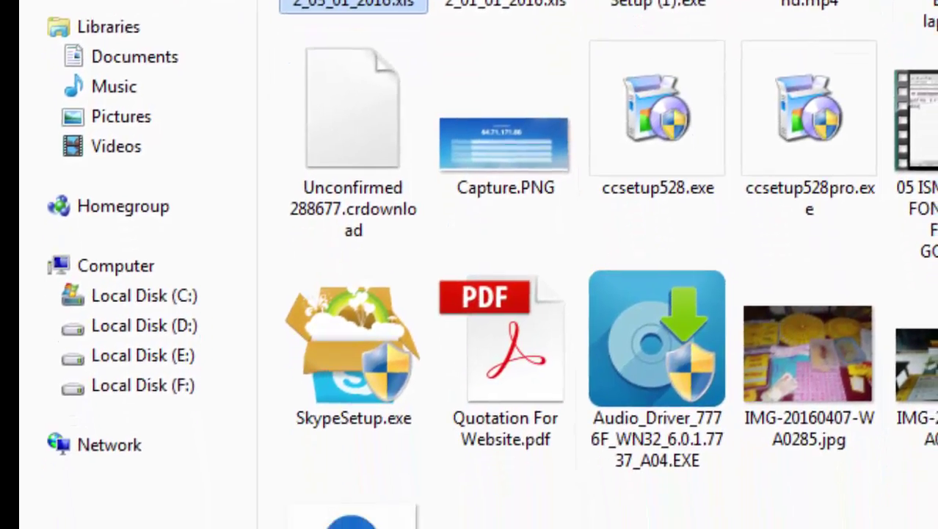
pyautogui.rightClick(379, 127)
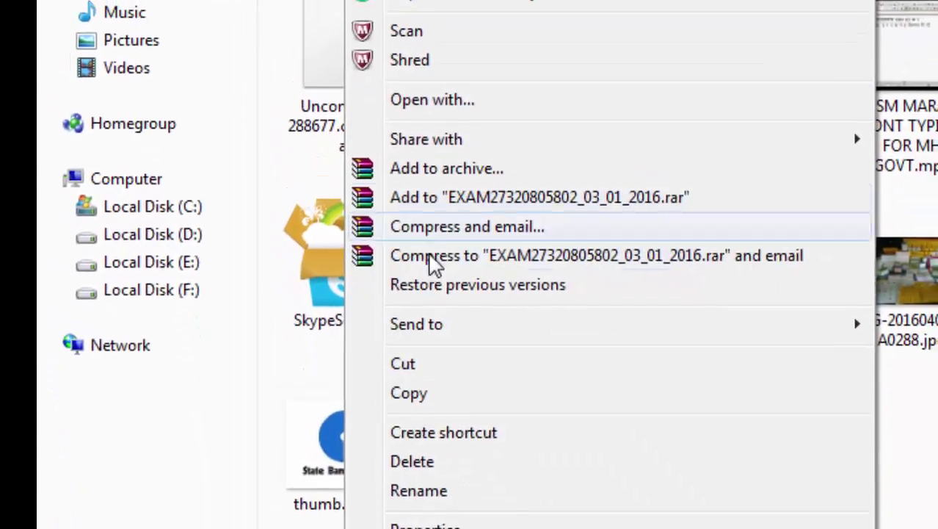
pyautogui.click(422, 490)
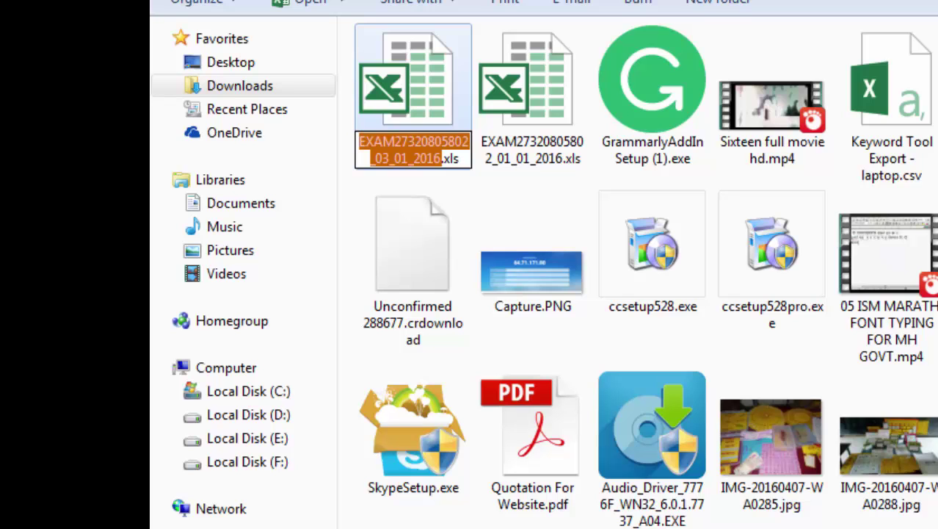
pyautogui.rightClick(409, 152)
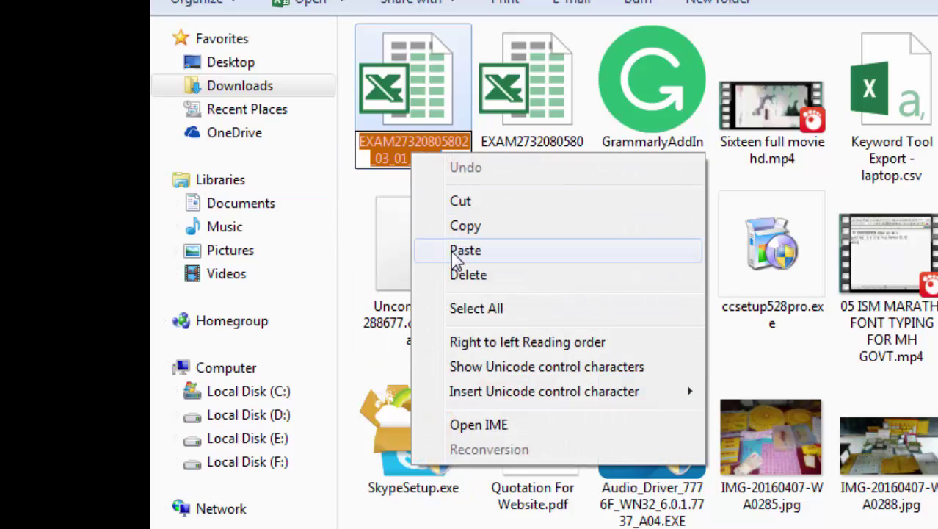
pyautogui.click(459, 230)
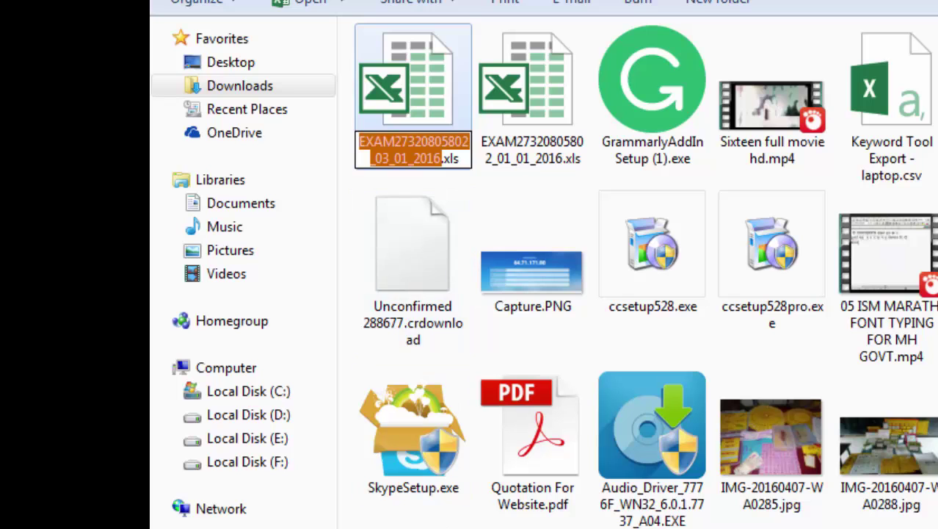
pyautogui.press('Escape')
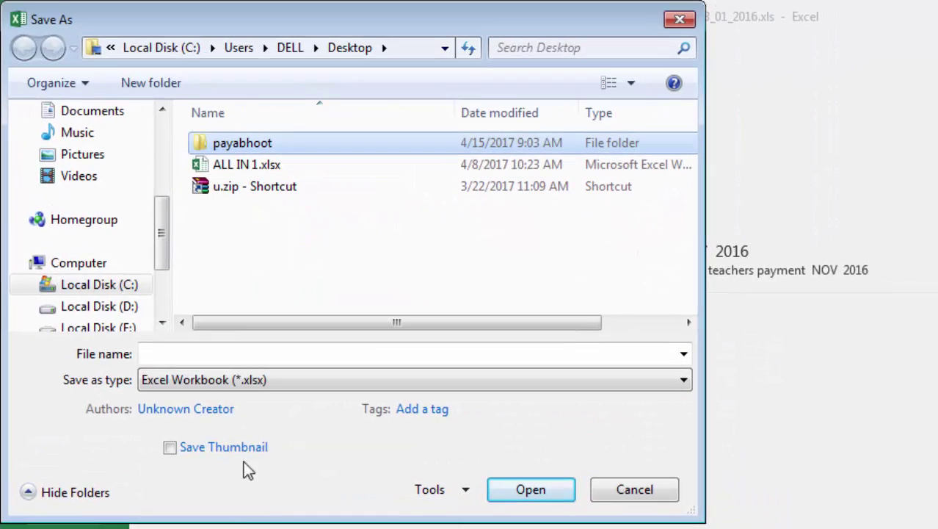
pyautogui.click(178, 353)
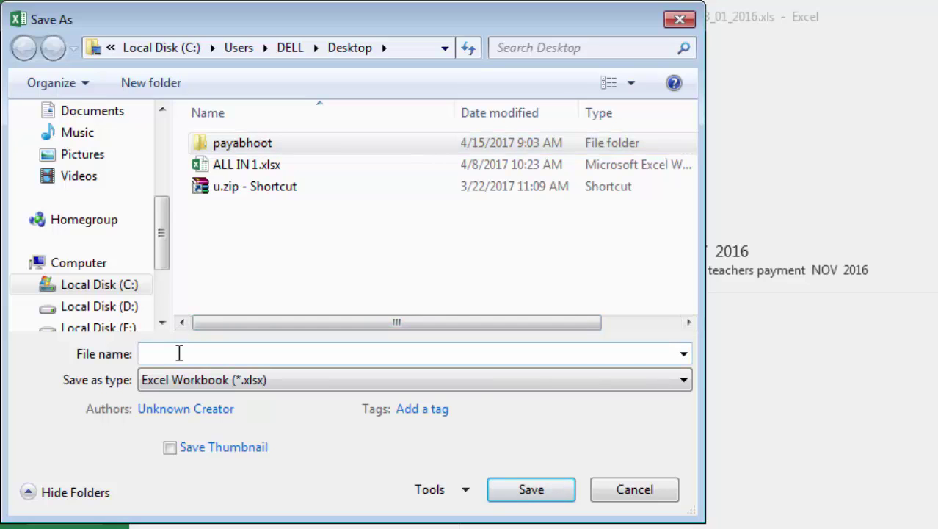
pyautogui.hotkey('ctrl', 'v')
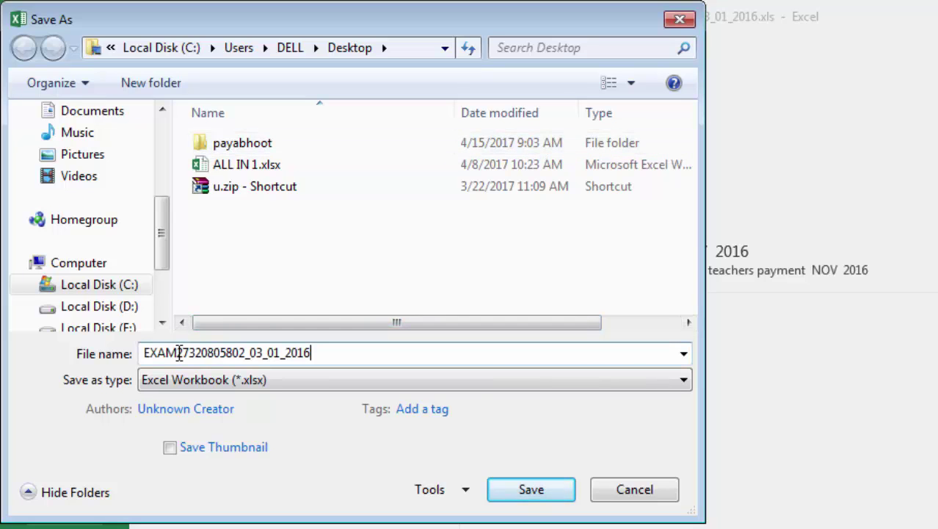
pyautogui.click(264, 387)
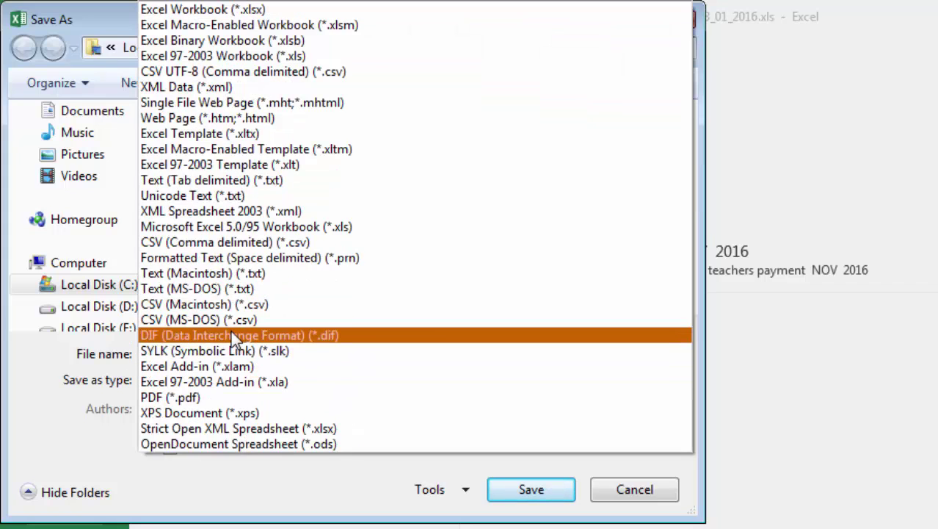
pyautogui.click(340, 242)
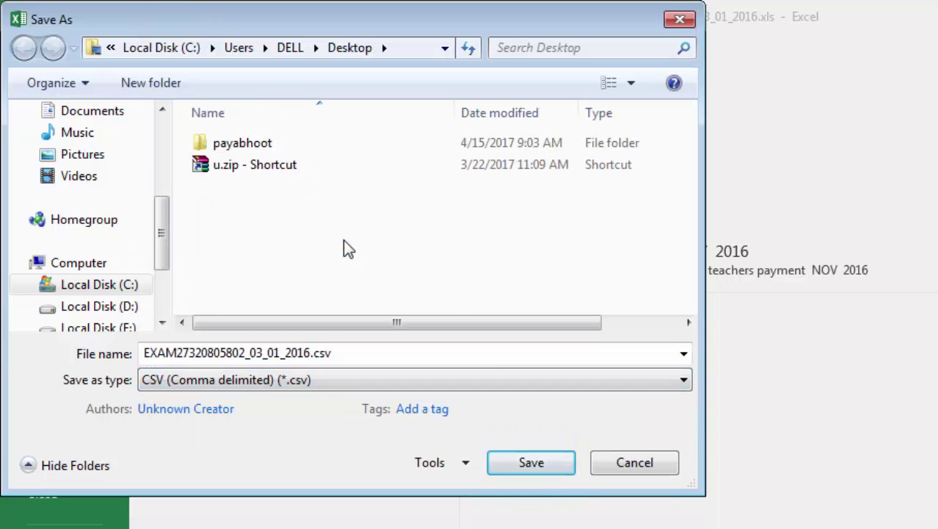
pyautogui.click(530, 464)
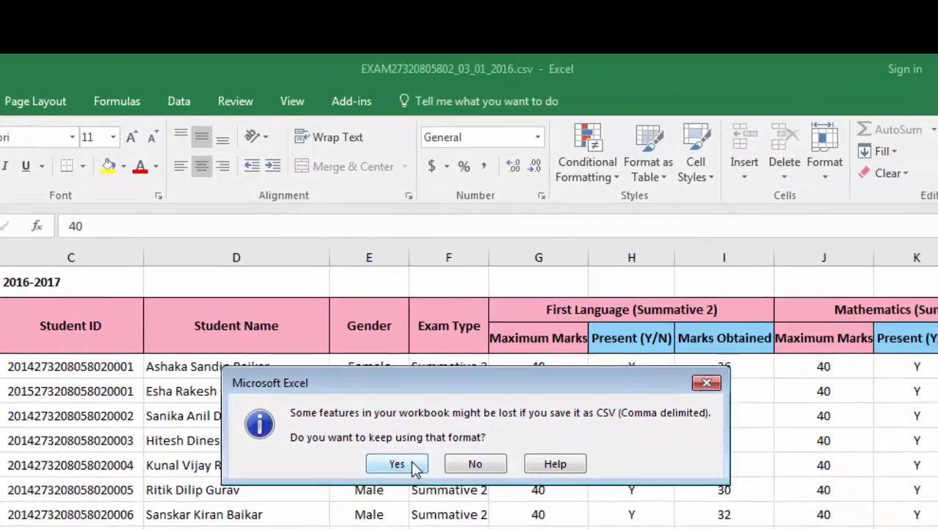
pyautogui.click(547, 422)
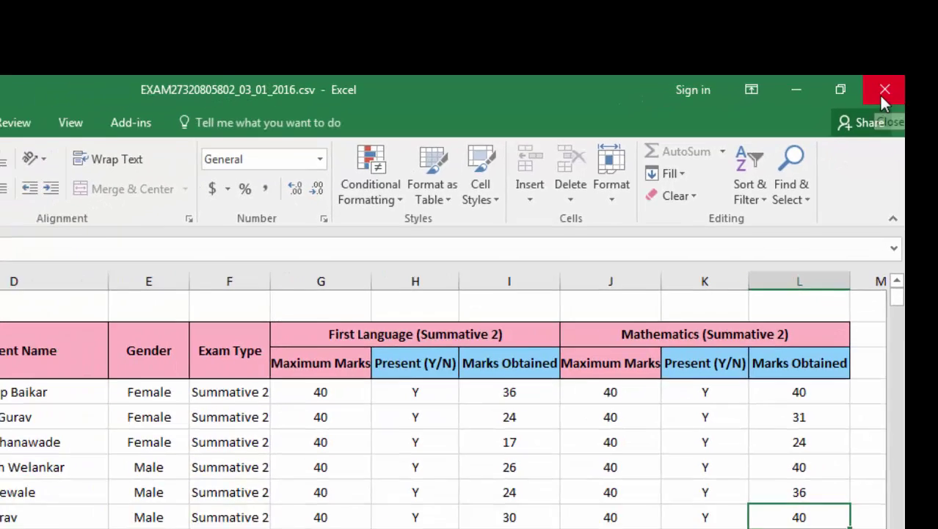
# - Close the saved workbook, clear the Downloads window away and switch to the student portal in Chrome
pyautogui.click(866, 112)
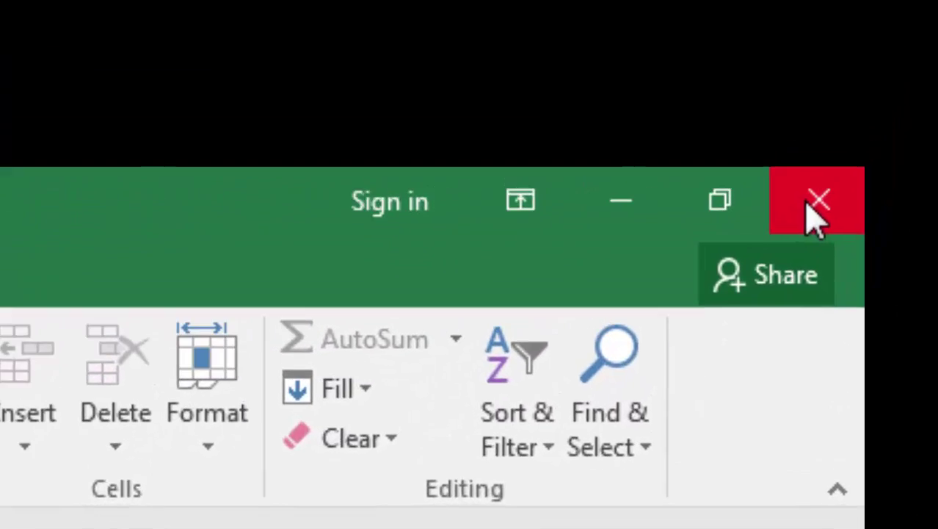
pyautogui.click(901, 63)
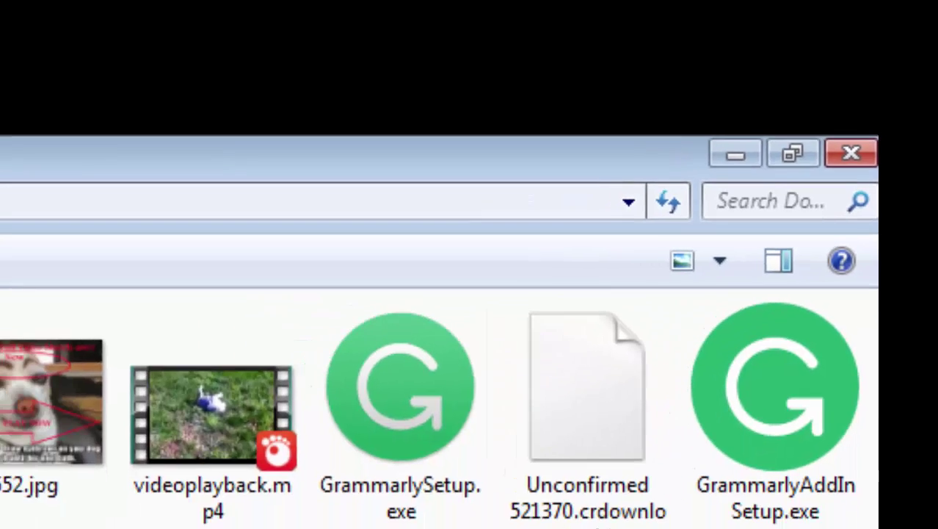
pyautogui.click(216, 521)
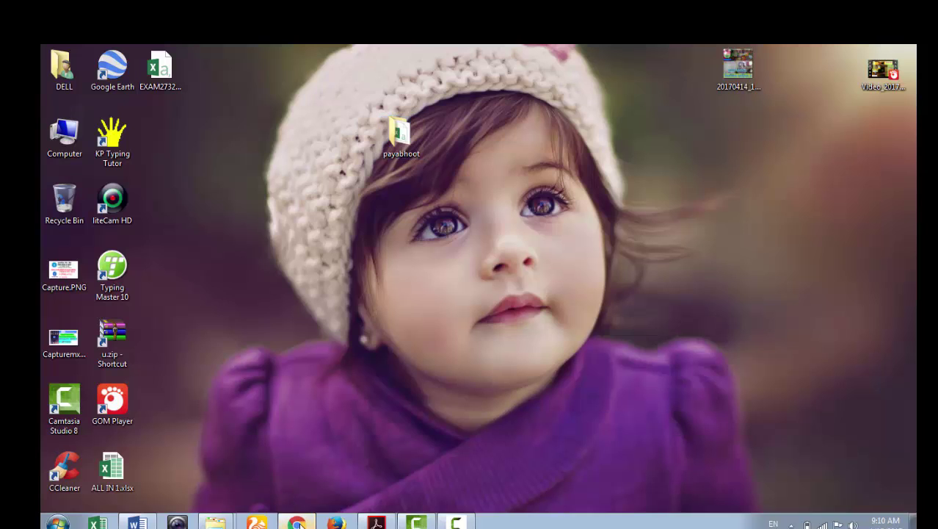
pyautogui.click(296, 522)
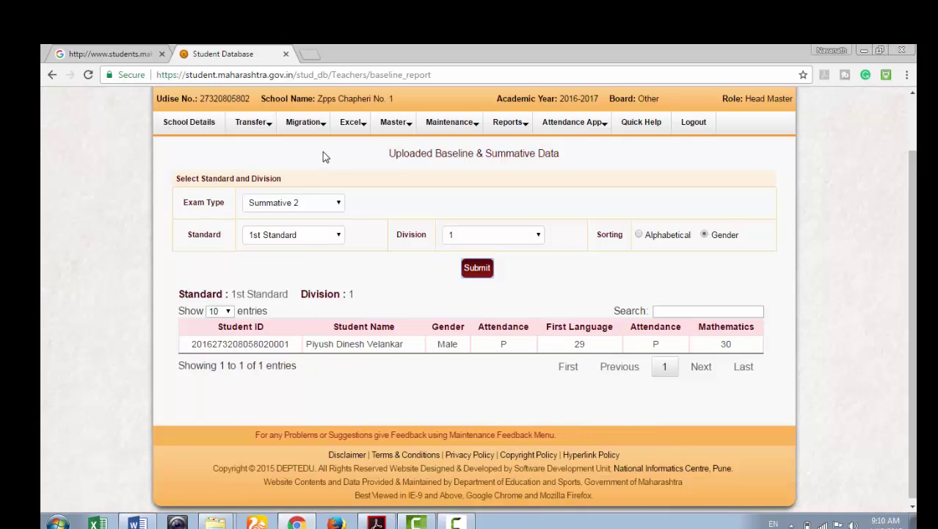
pyautogui.click(352, 125)
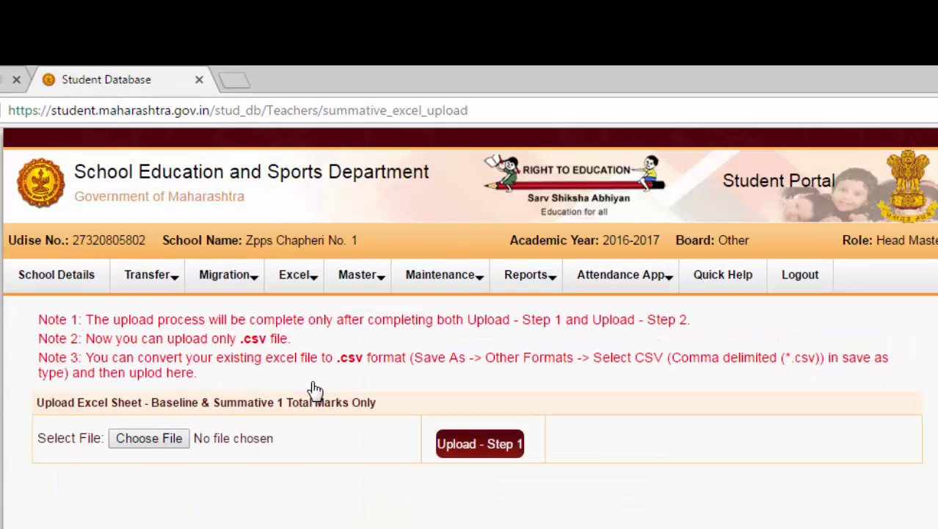
pyautogui.click(172, 440)
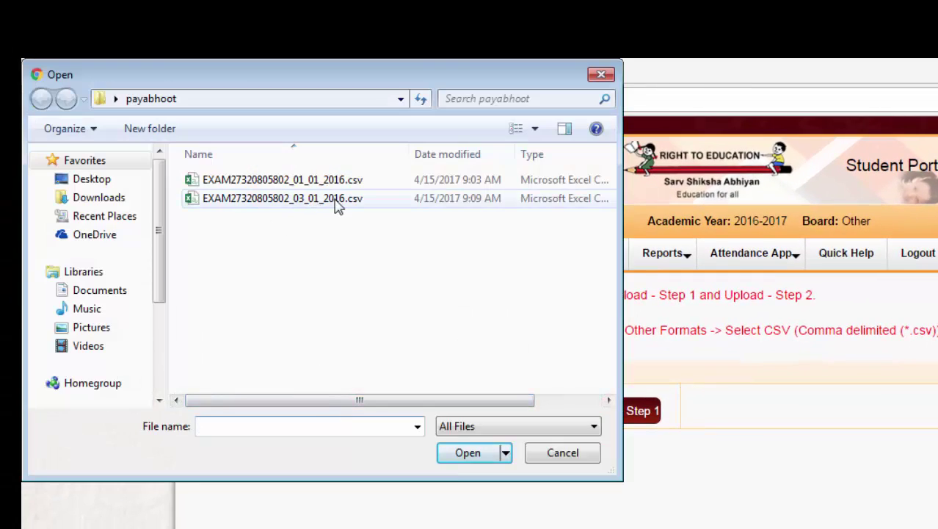
pyautogui.click(331, 204)
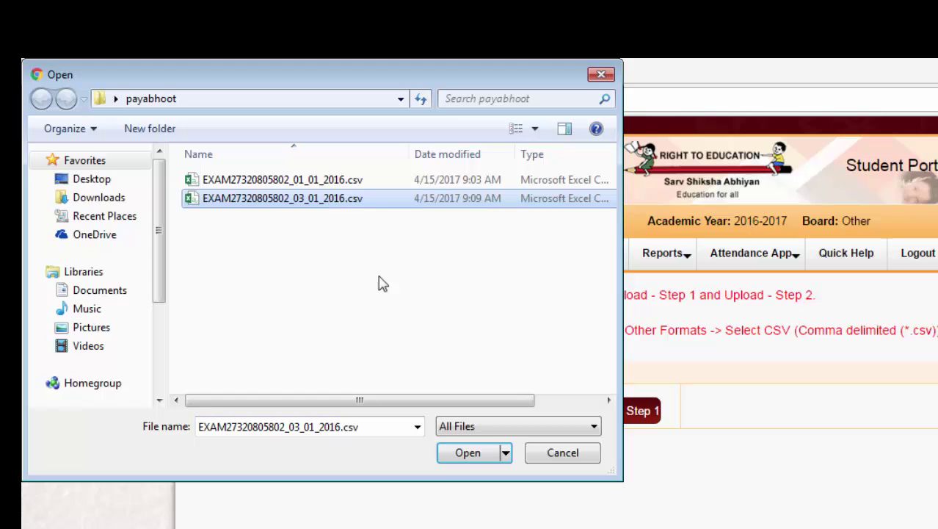
pyautogui.click(469, 453)
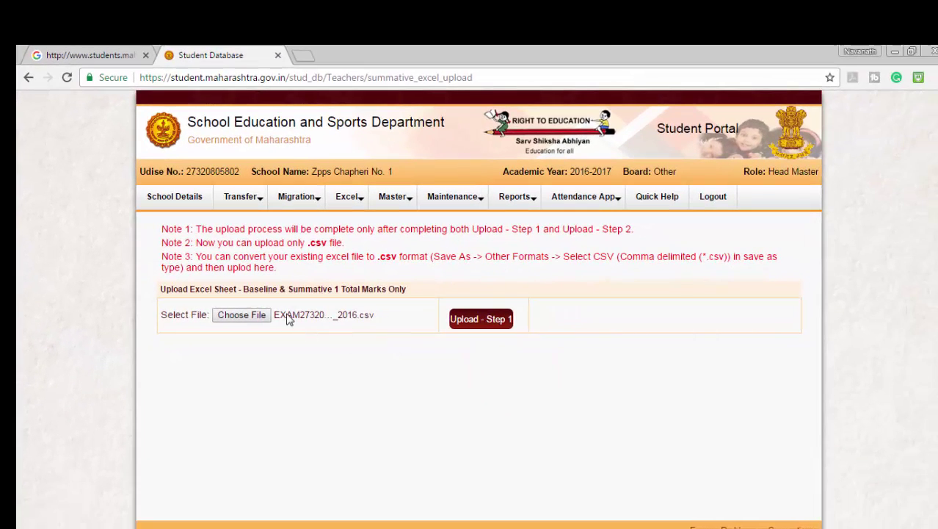
# - Run Upload - Step 1 for the chosen file, acknowledge its message and review the recently uploaded Summative 2 data
pyautogui.click(481, 319)
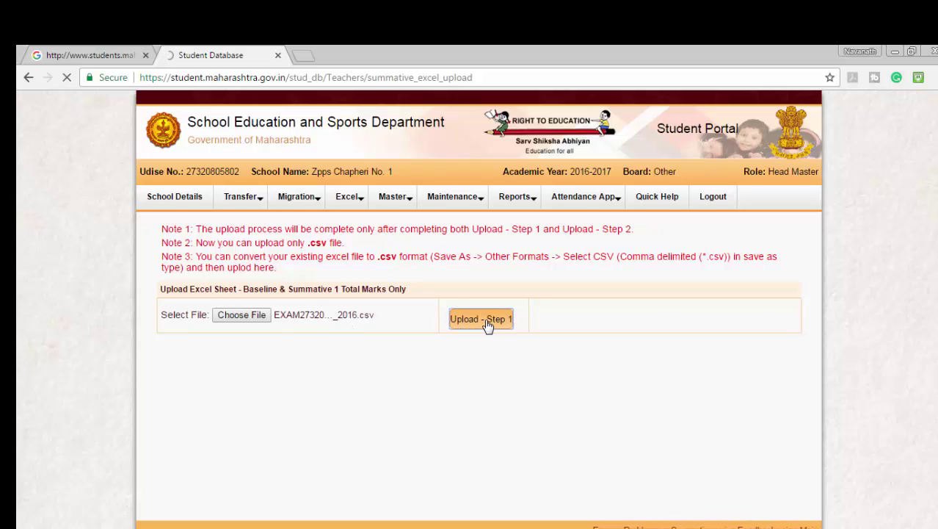
pyautogui.scroll(-1, 486, 322)
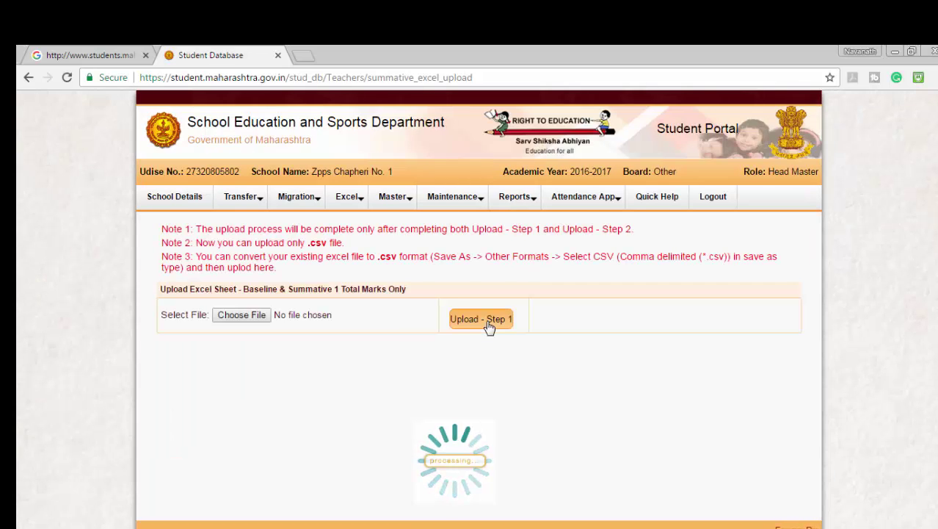
pyautogui.scroll(-1, 499, 339)
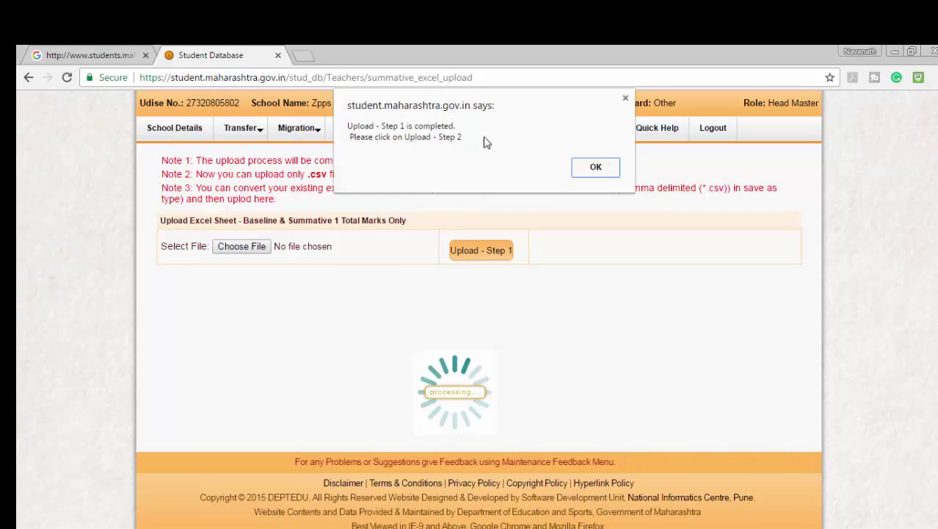
pyautogui.click(596, 169)
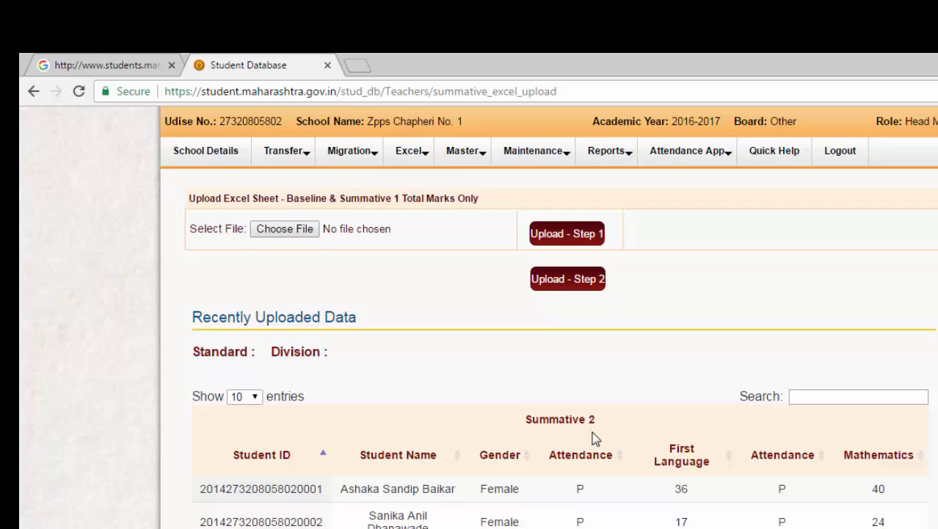
pyautogui.scroll(-2, 595, 438)
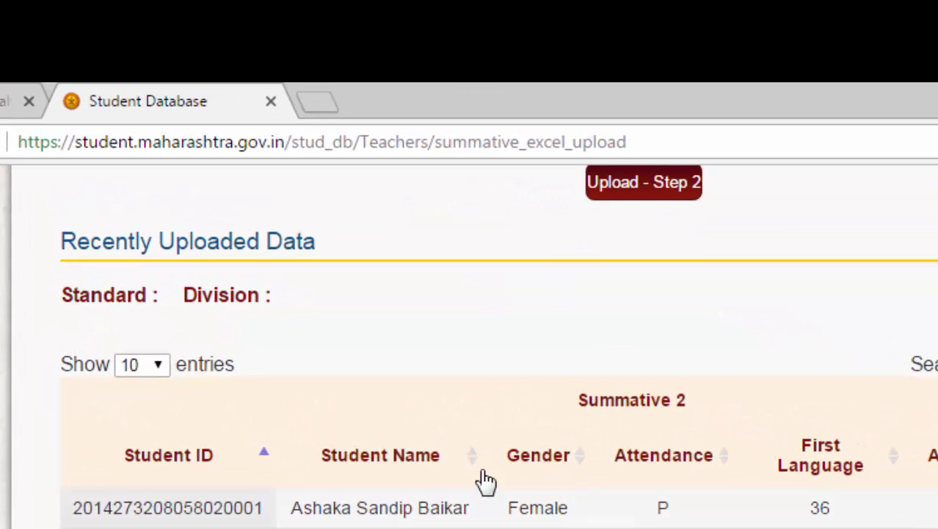
pyautogui.scroll(-1, 469, 345)
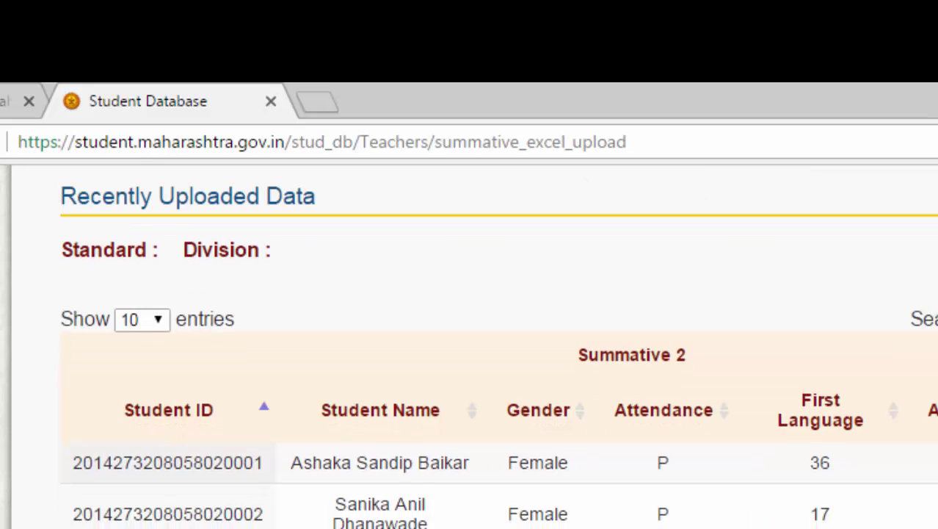
# - Run Upload - Step 2 for the uploaded Summative 2 marks and acknowledge the message
pyautogui.scroll(3, 609, 469)
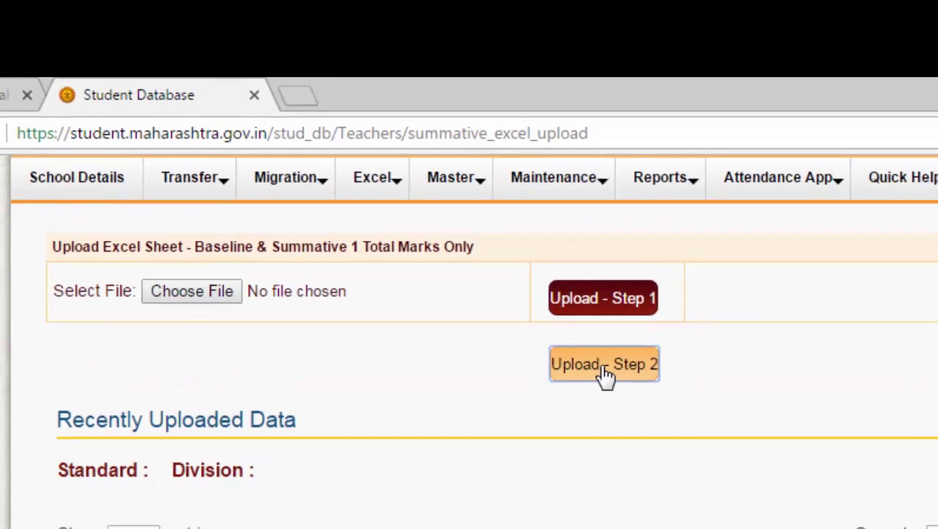
pyautogui.click(640, 397)
pyautogui.click(590, 226)
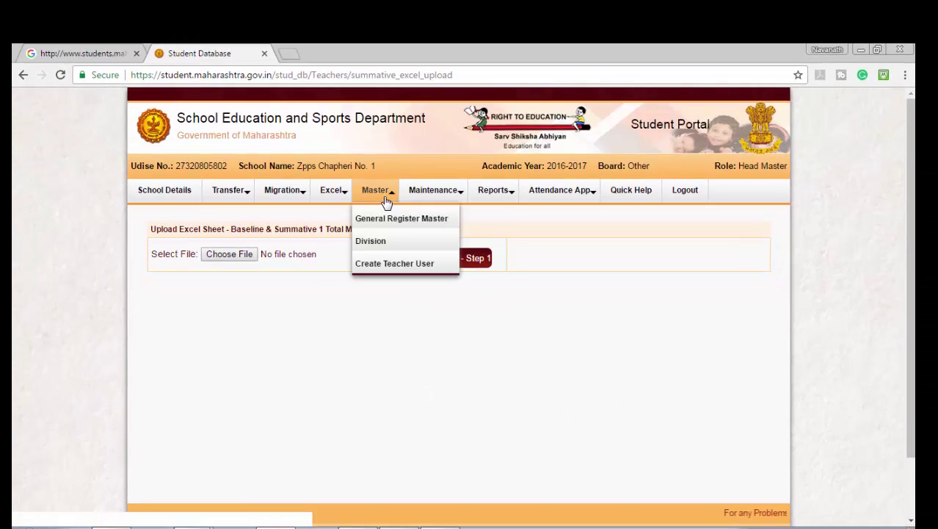
# - Open the Baseline & Summative report and set its exam type to Summative 2
pyautogui.moveTo(482, 197)
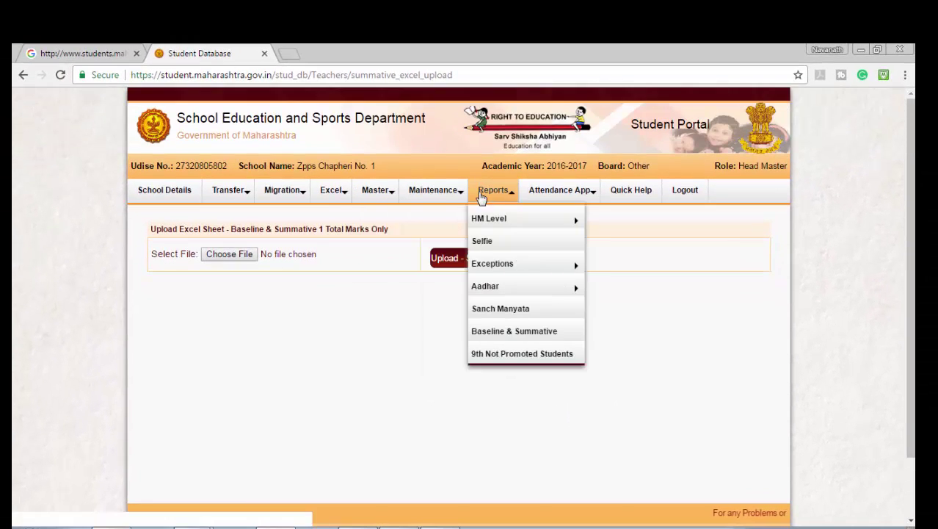
pyautogui.click(510, 331)
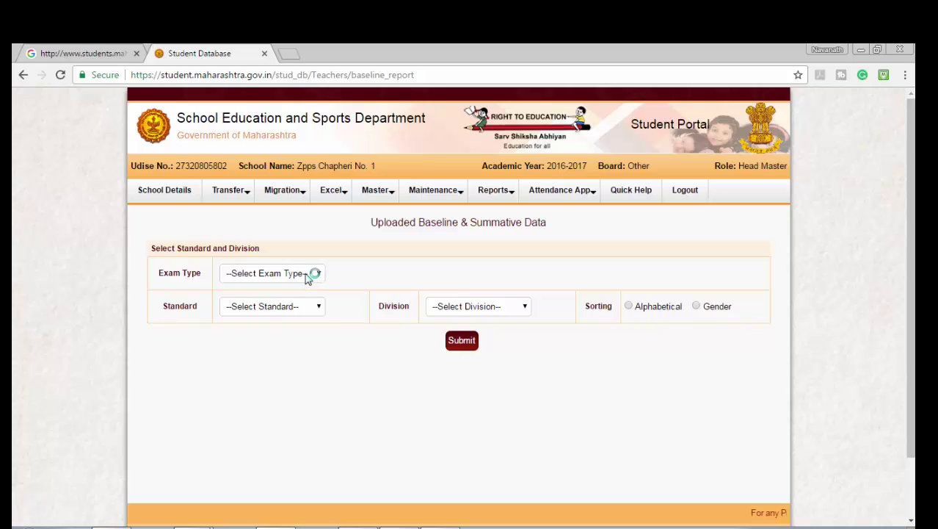
pyautogui.click(307, 276)
pyautogui.click(296, 321)
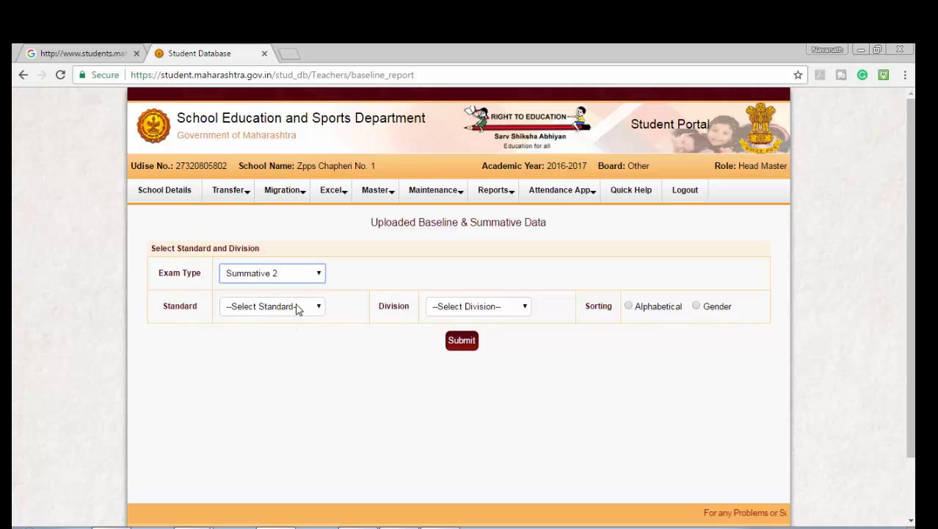
# - Submit the report request for 3rd Standard, Division 1, sorted by gender
pyautogui.click(297, 308)
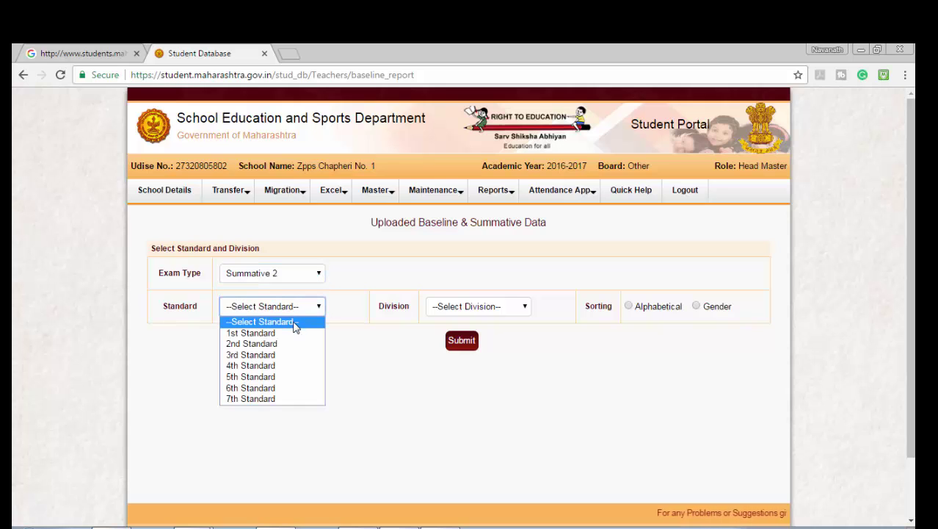
pyautogui.click(286, 355)
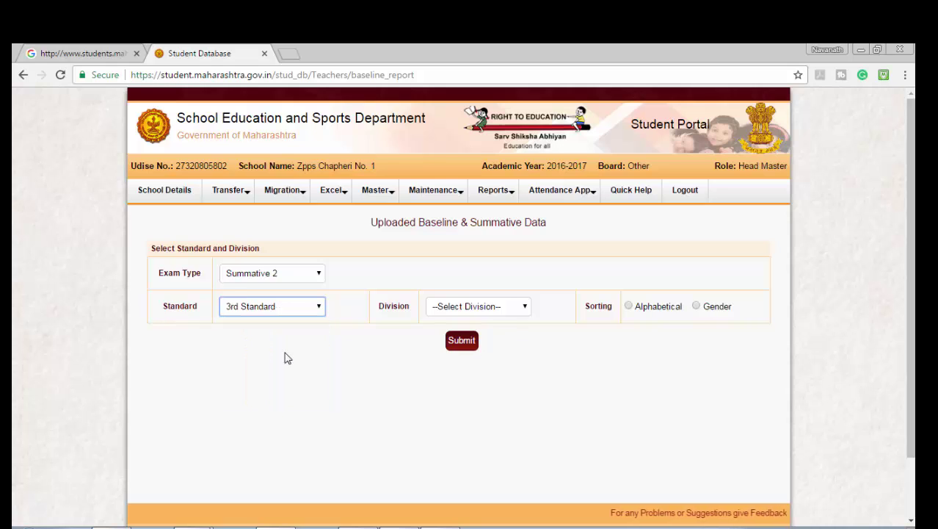
pyautogui.click(496, 307)
pyautogui.click(470, 331)
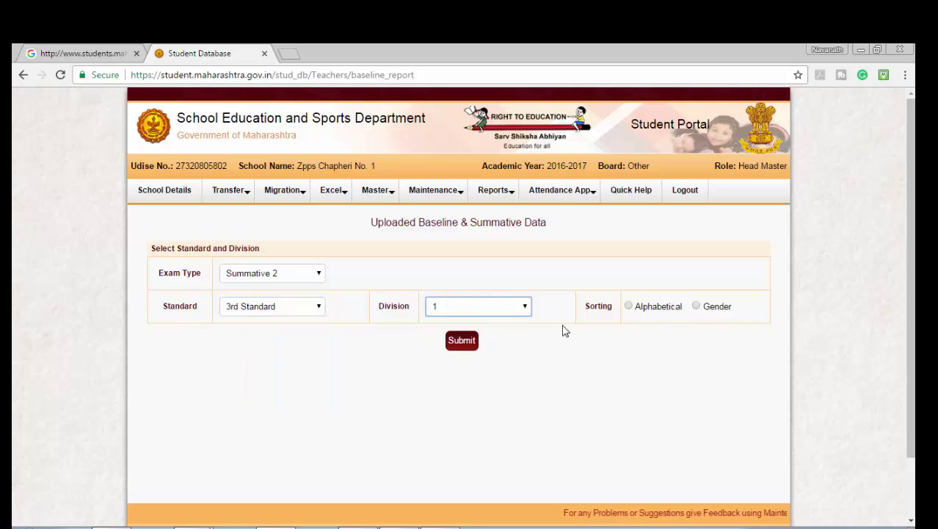
pyautogui.click(696, 306)
pyautogui.click(458, 341)
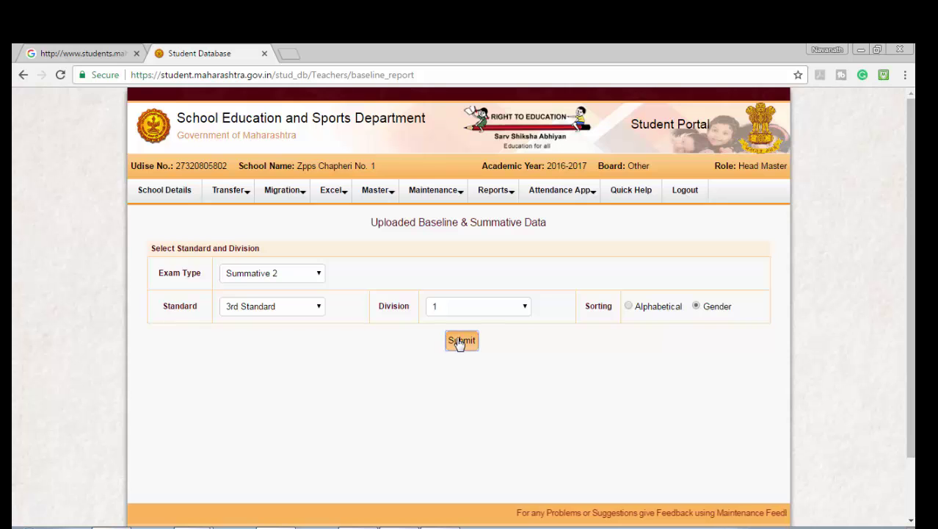
# - Review the students' attendance, First Language and Mathematics marks in the 3rd Standard Summative 2 report
pyautogui.scroll(-1, 616, 355)
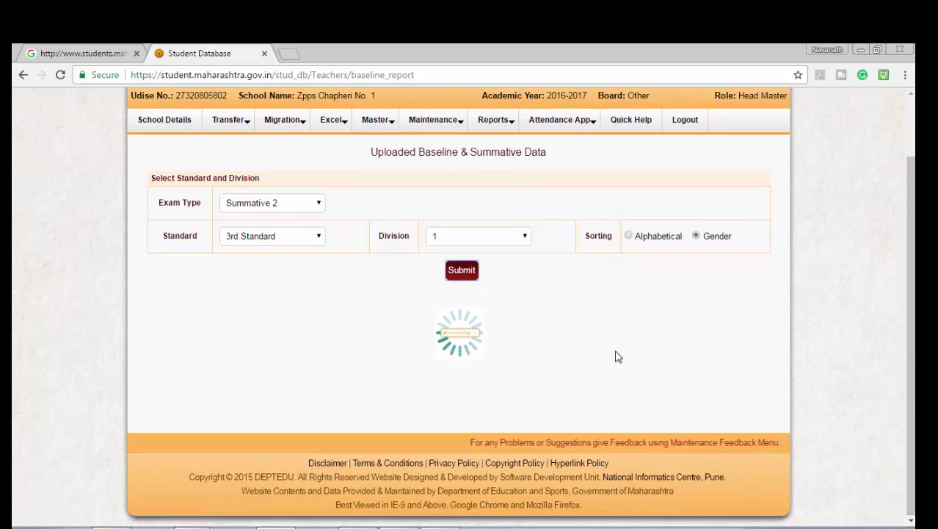
pyautogui.scroll(1, 541, 301)
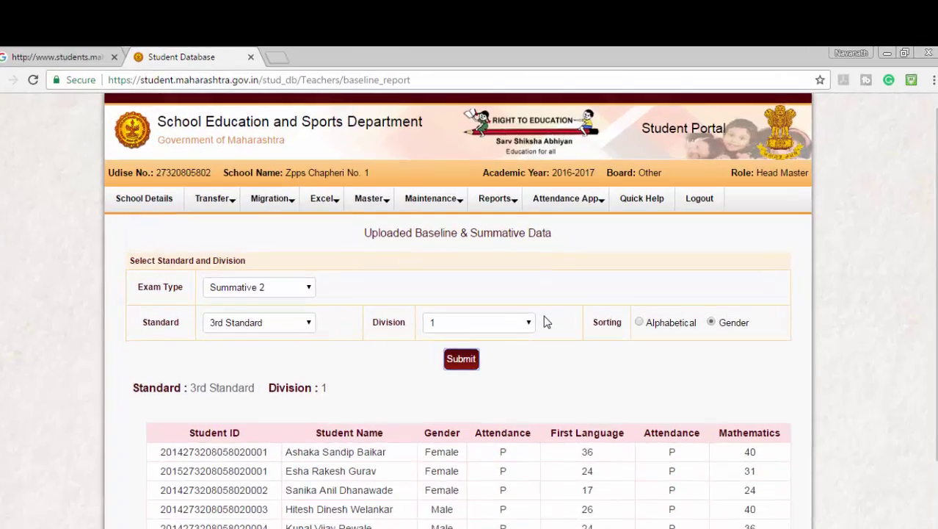
pyautogui.scroll(-1, 541, 301)
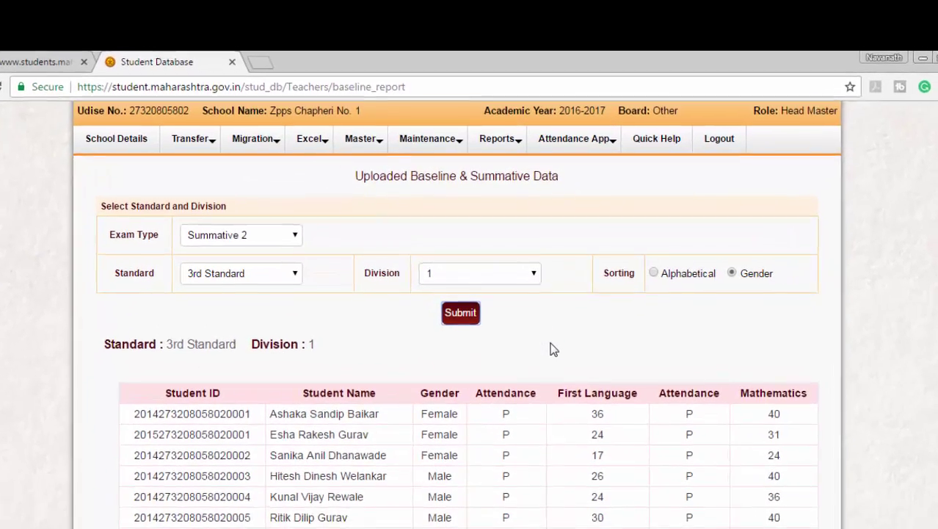
pyautogui.scroll(-1, 549, 353)
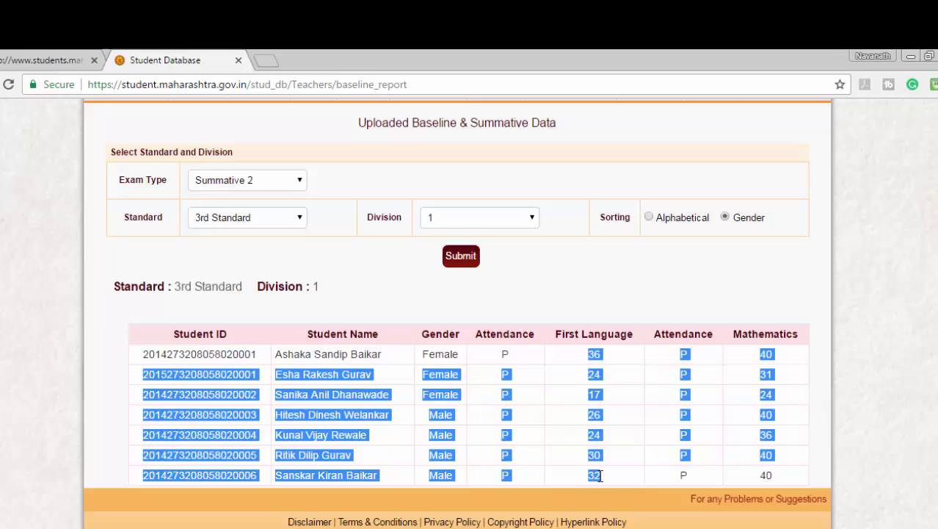
pyautogui.click(550, 335)
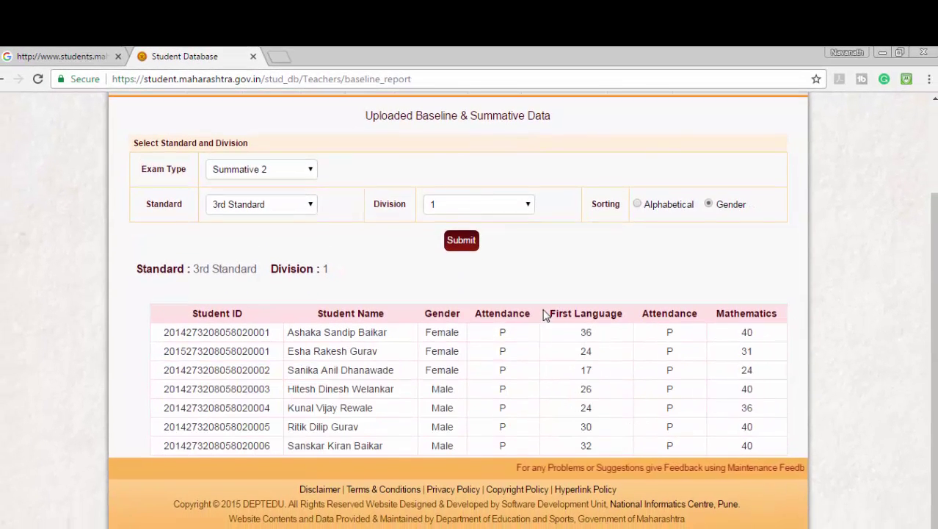
pyautogui.scroll(2, 545, 314)
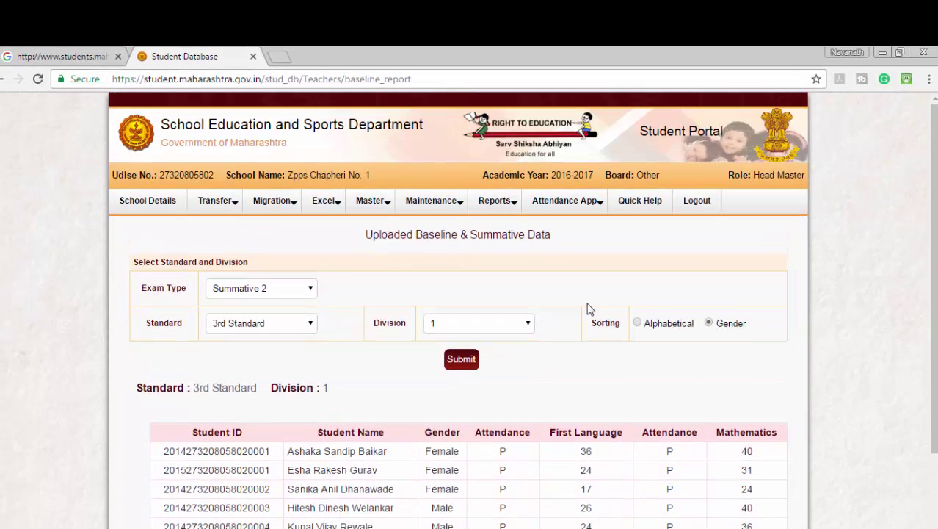